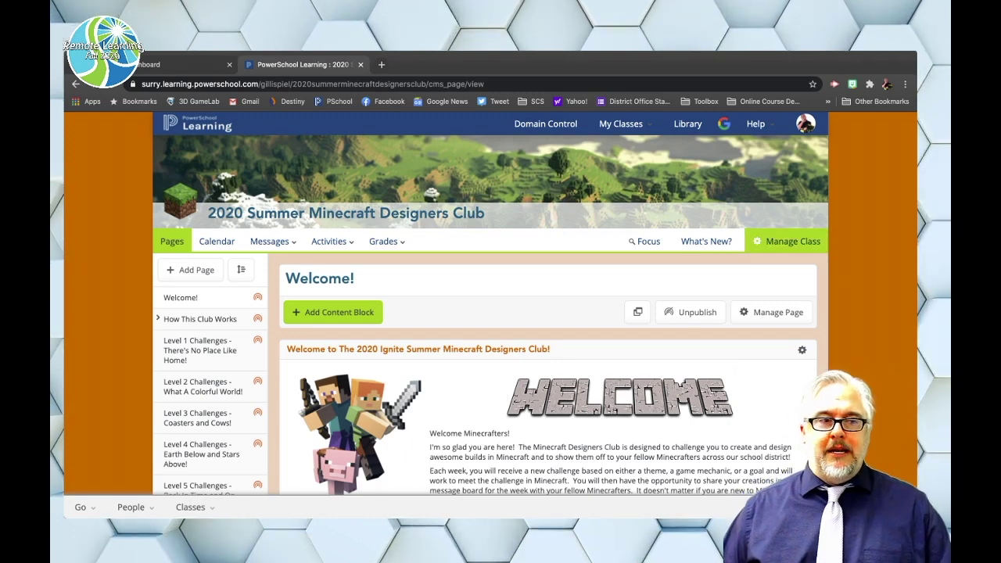
# Export the 2020 Summer Minecraft Designers Club class content as an IMS Common Cartridge version 1.3 package and download it
pyautogui.click(789, 240)
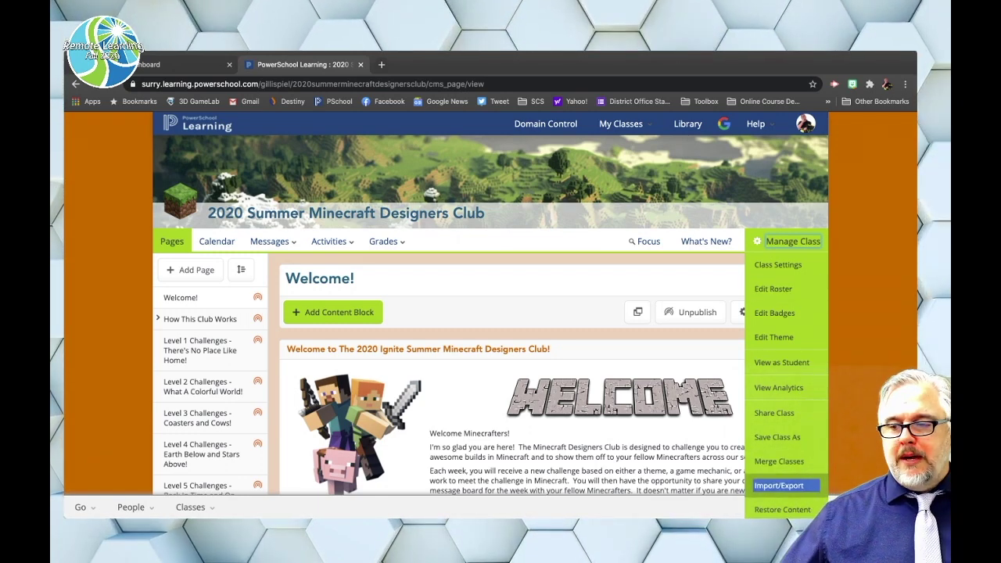
pyautogui.click(778, 484)
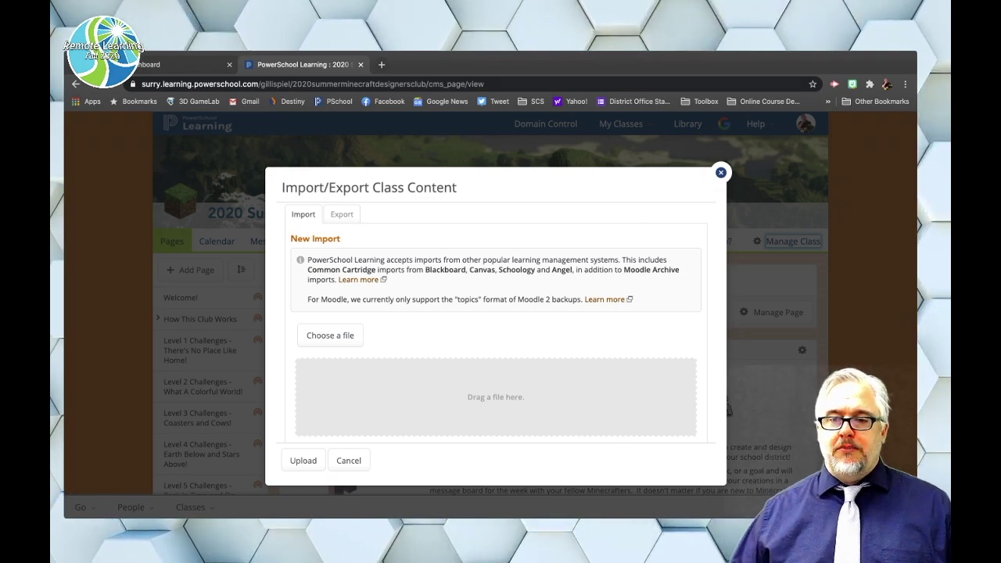
pyautogui.click(341, 214)
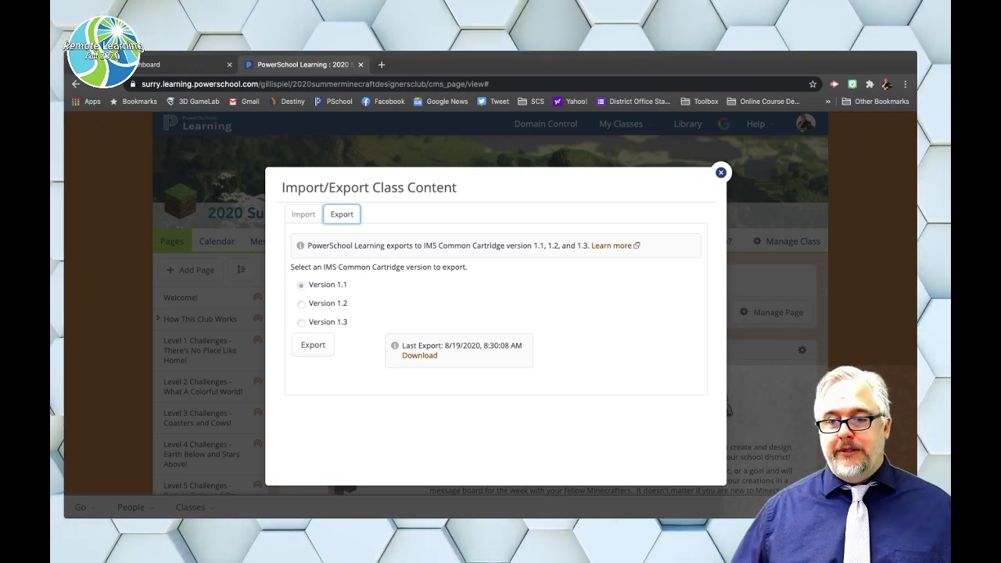
pyautogui.click(302, 322)
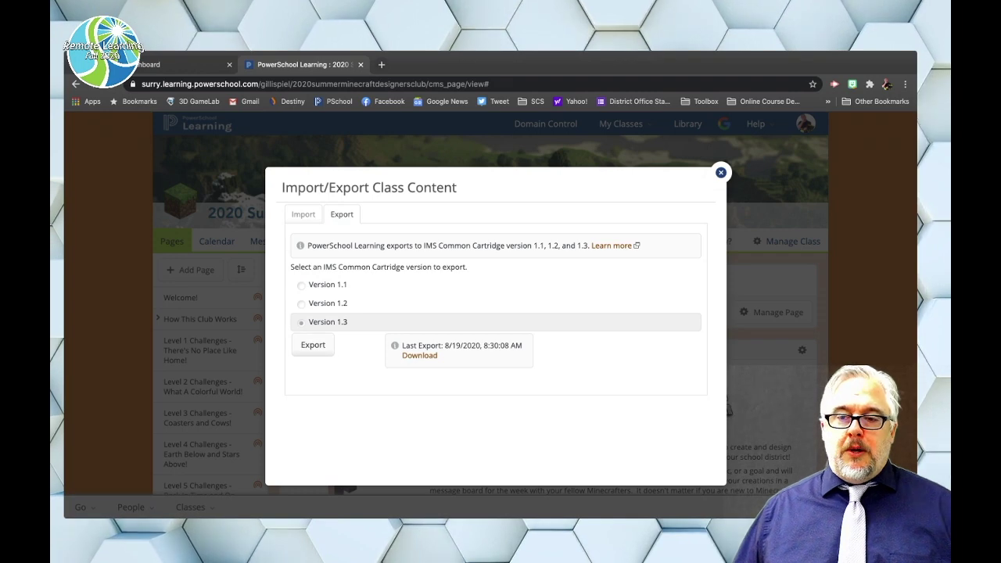
pyautogui.click(313, 345)
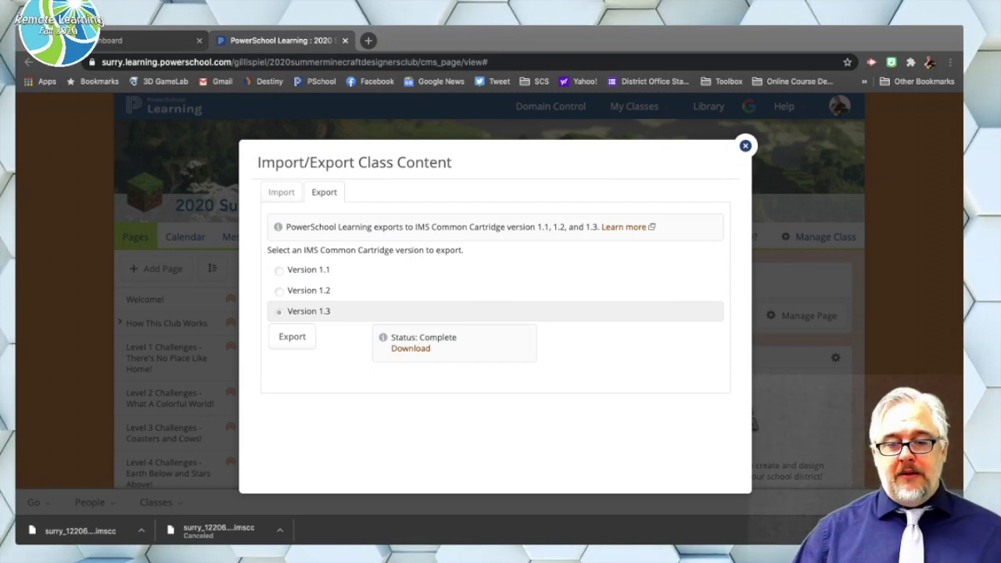
pyautogui.click(50, 530)
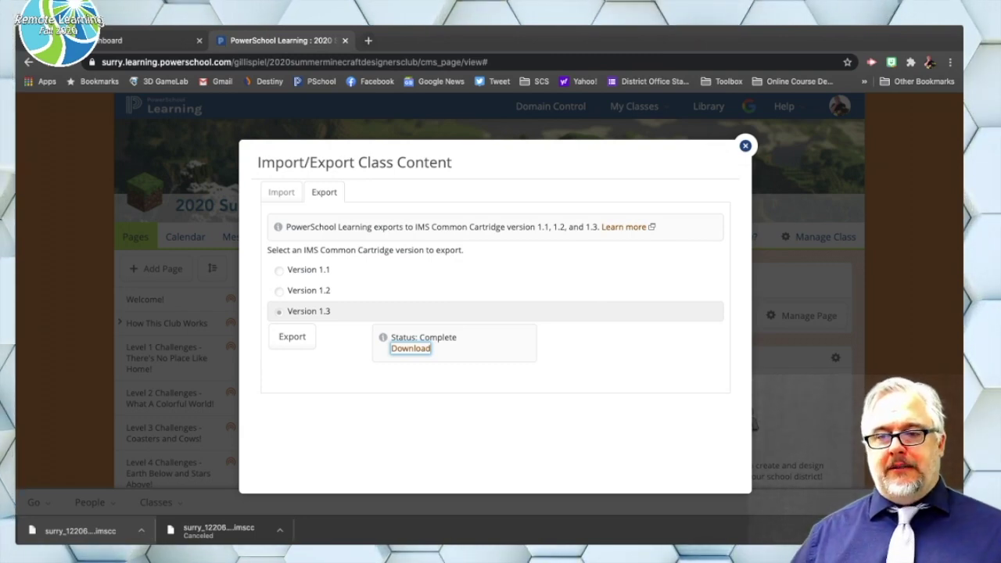
pyautogui.press('super+Tab')
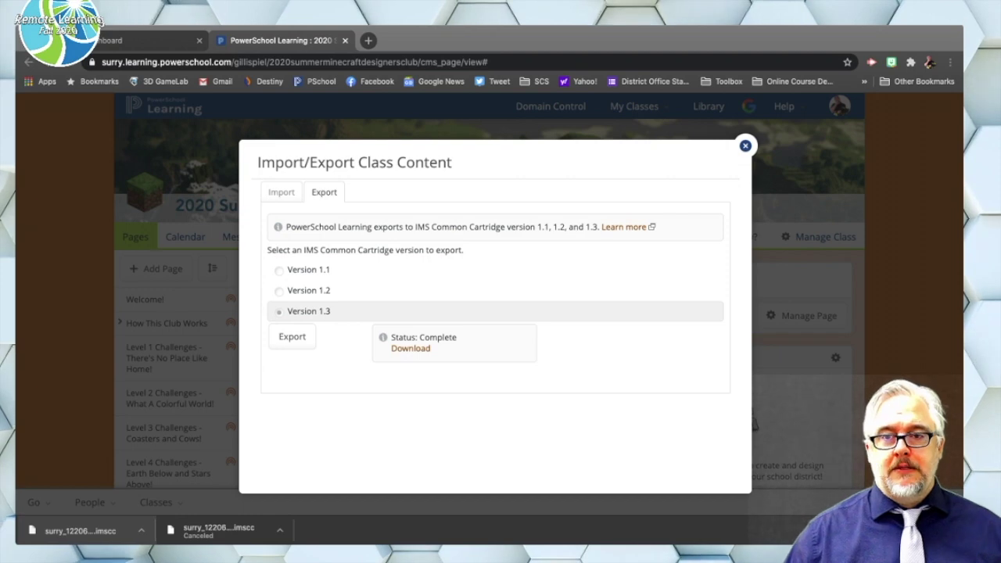
# Switch to Canvas and create a new course named Minecraft Camp
pyautogui.click(140, 41)
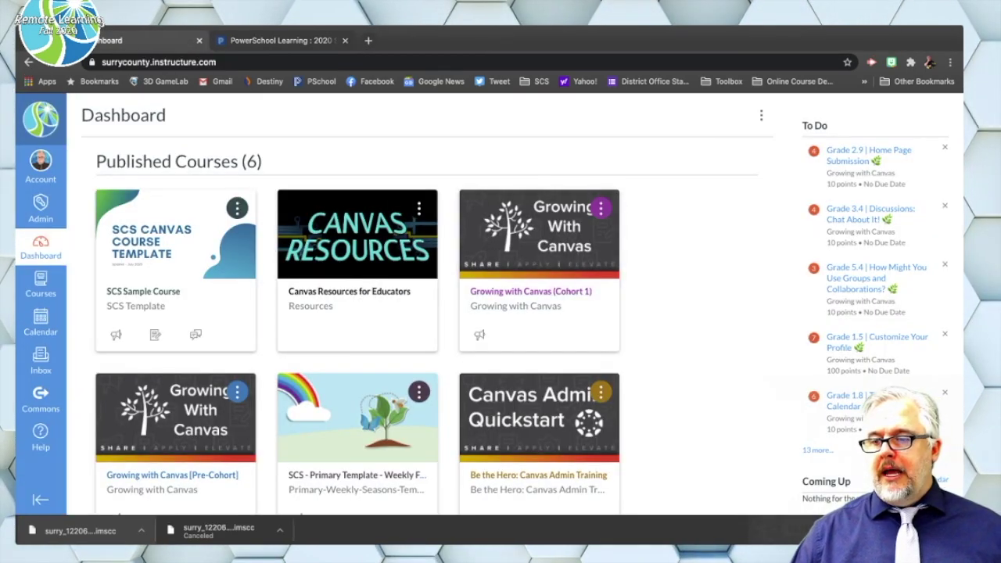
pyautogui.scroll(-3, 426, 313)
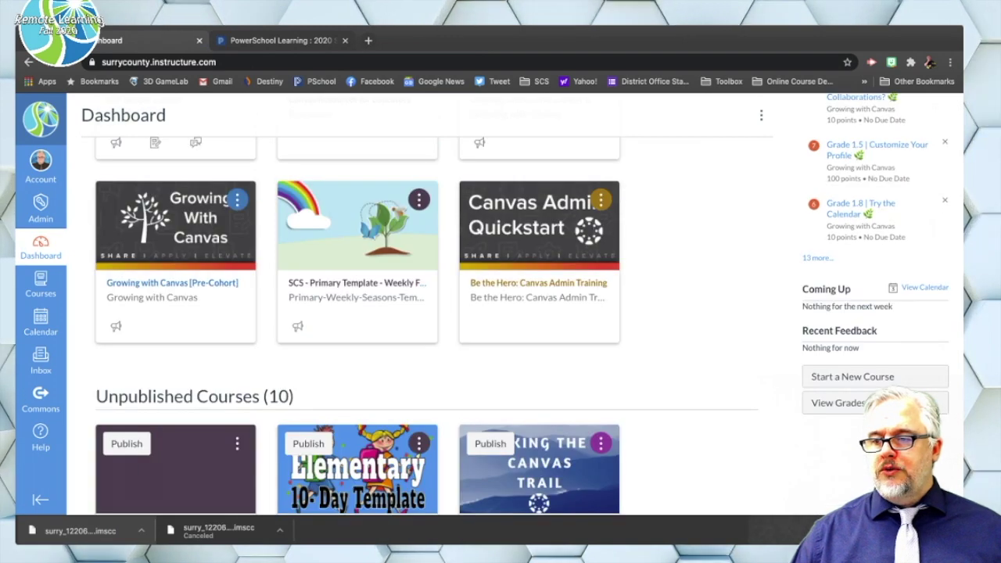
pyautogui.click(817, 377)
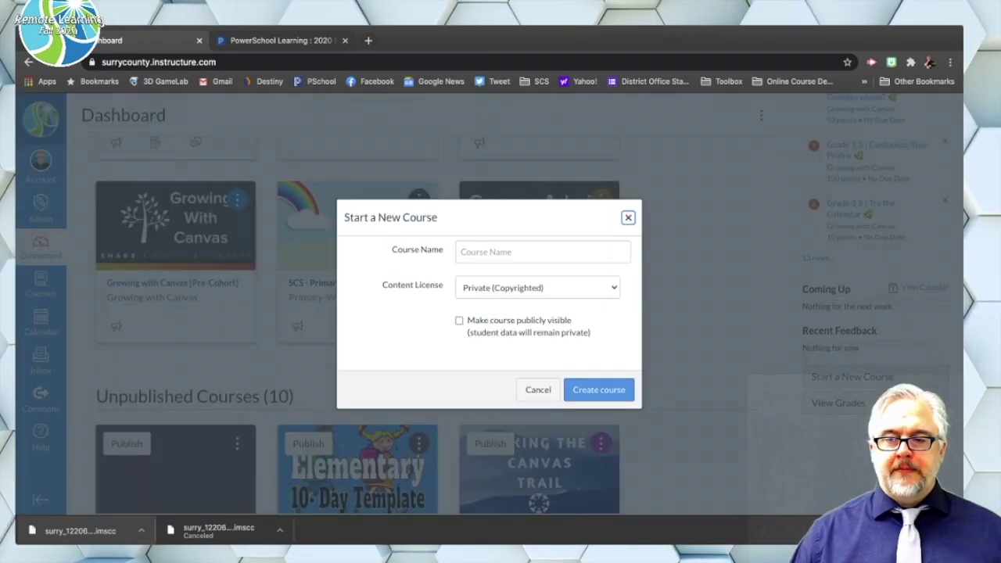
pyautogui.press('Tab')
pyautogui.write('M')
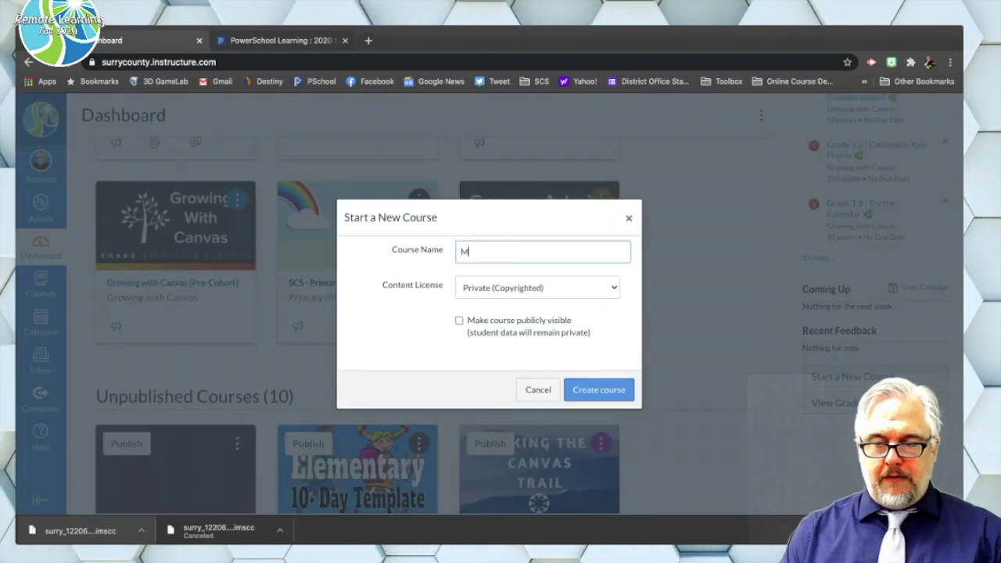
pyautogui.write('inecraft Camp')
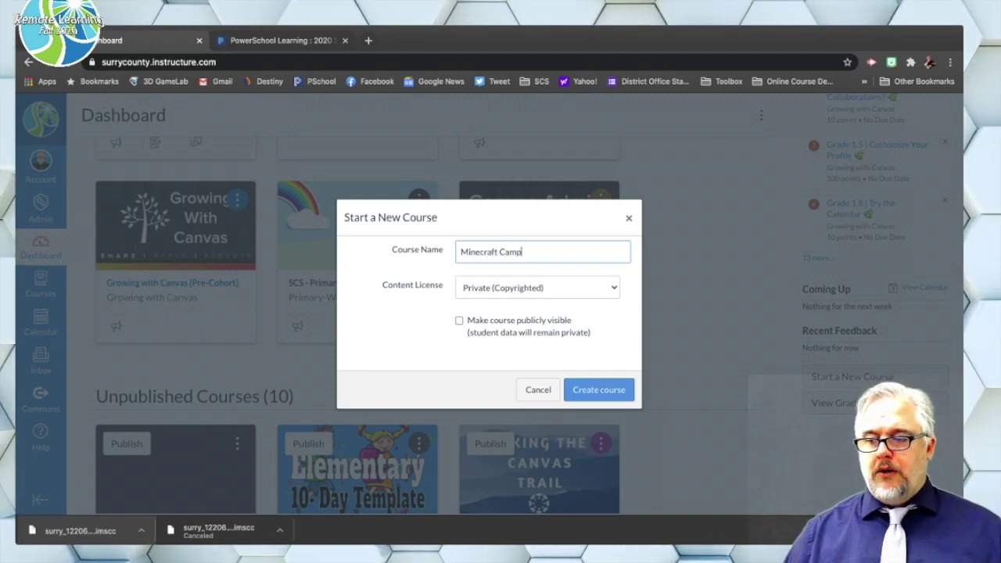
pyautogui.press('Return')
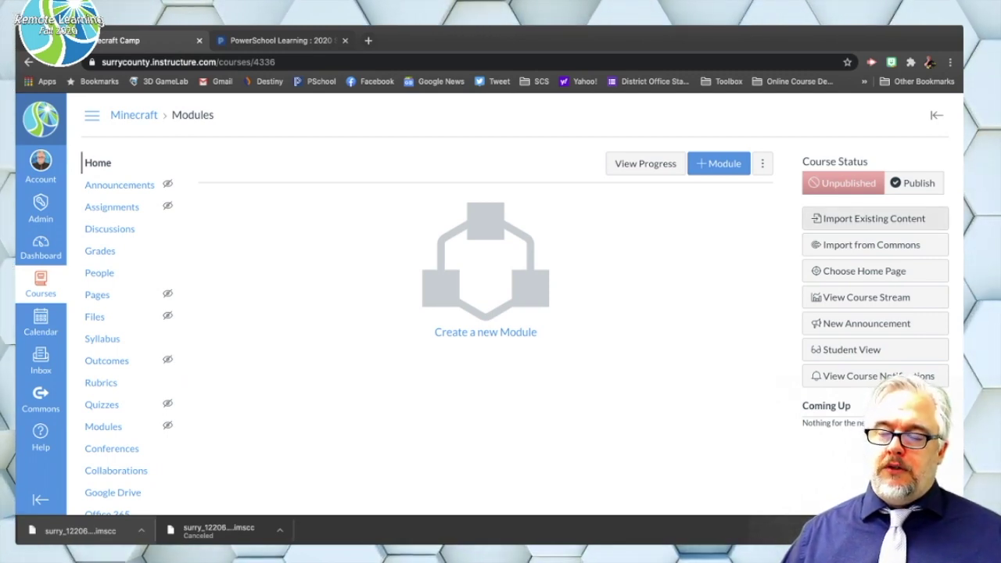
# Import all content from the downloaded .imscc file into the new course as a Common Cartridge 1.x Package
pyautogui.click(873, 218)
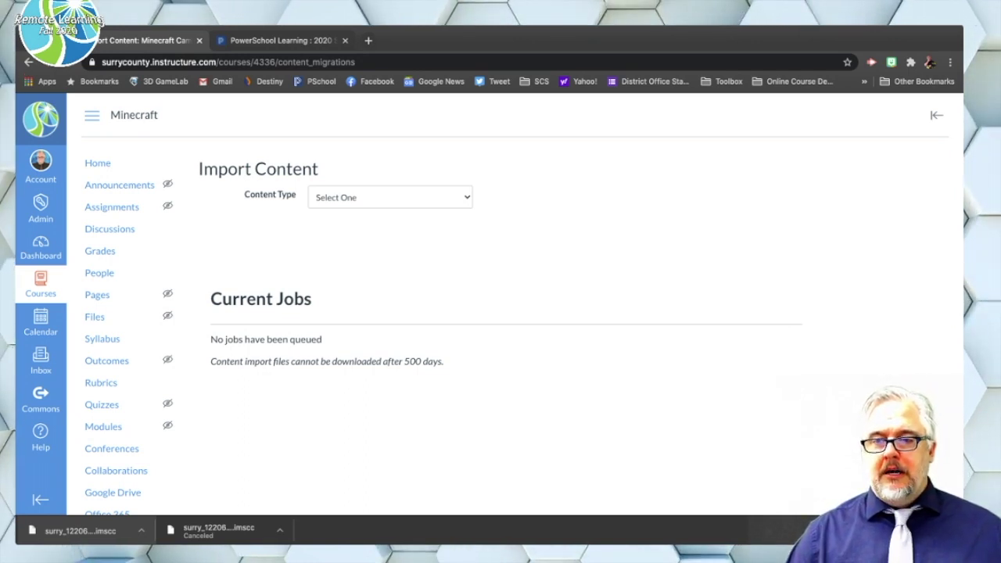
pyautogui.click(390, 197)
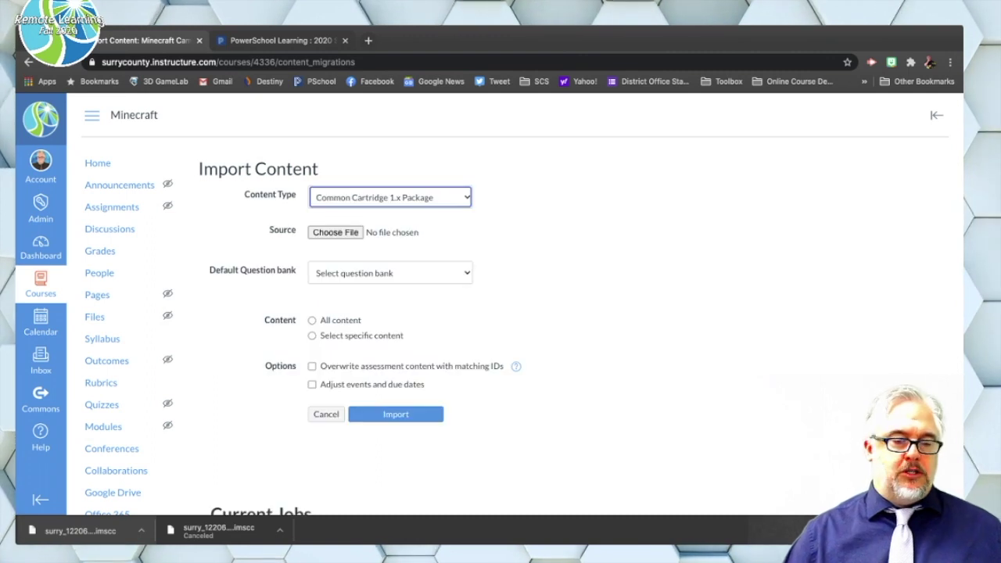
pyautogui.click(335, 232)
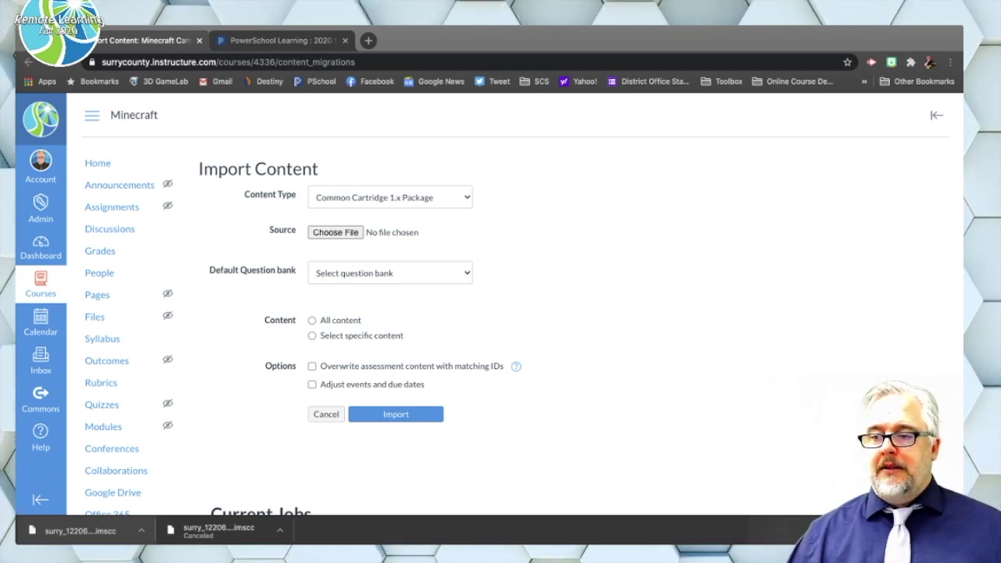
pyautogui.press('Return')
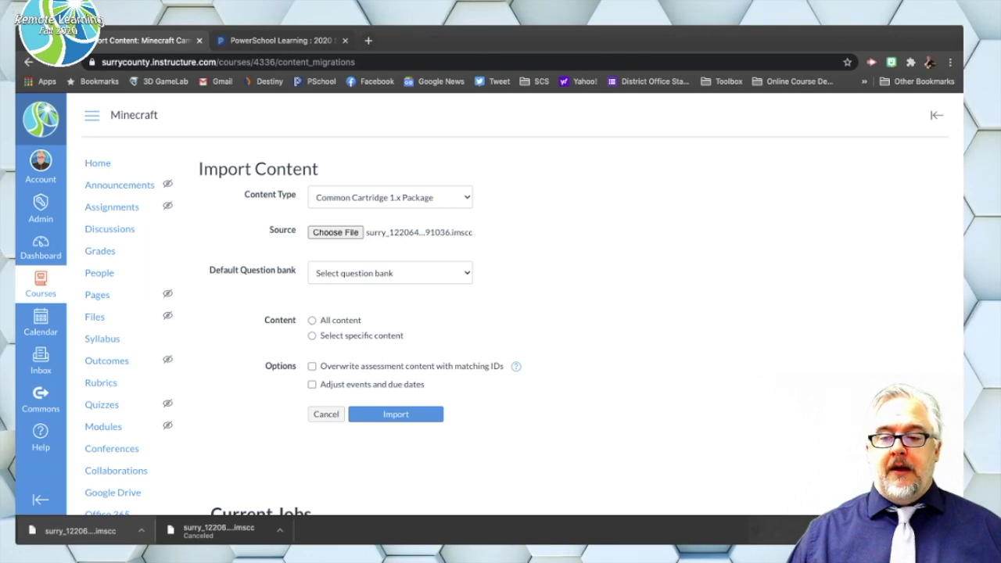
pyautogui.click(312, 321)
pyautogui.scroll(-2, 500, 313)
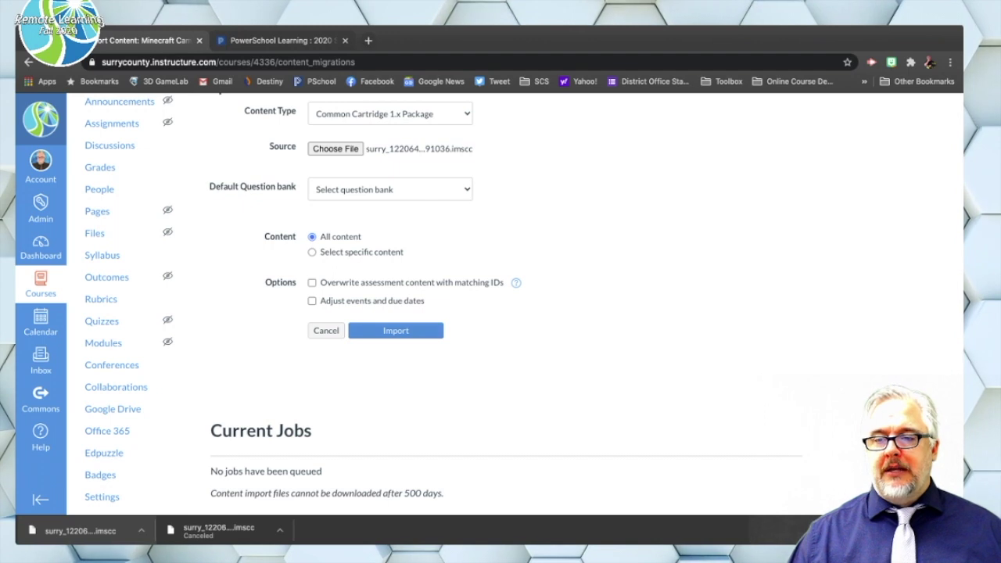
pyautogui.click(395, 331)
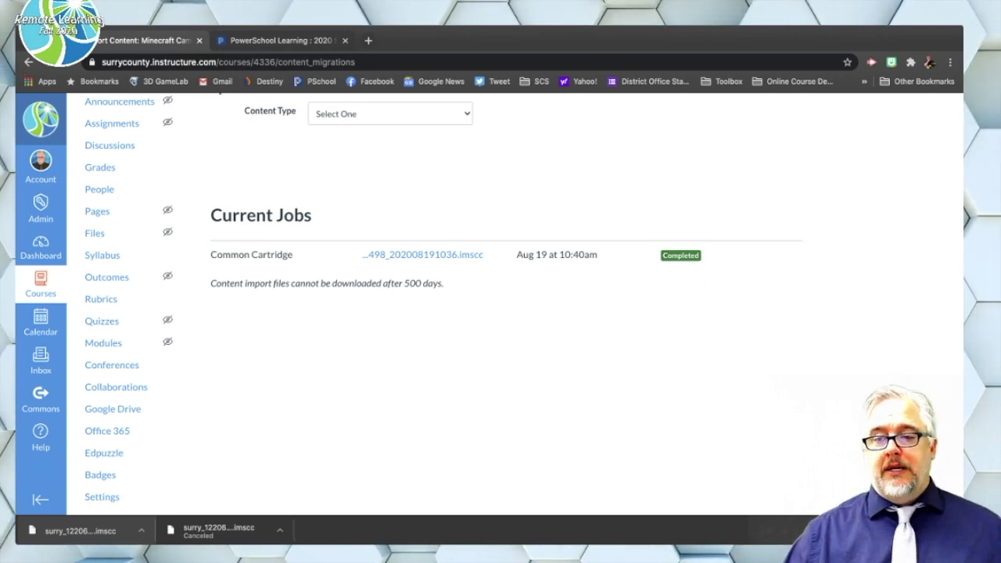
# Open the course home page and look over the imported modules
pyautogui.scroll(2, 501, 312)
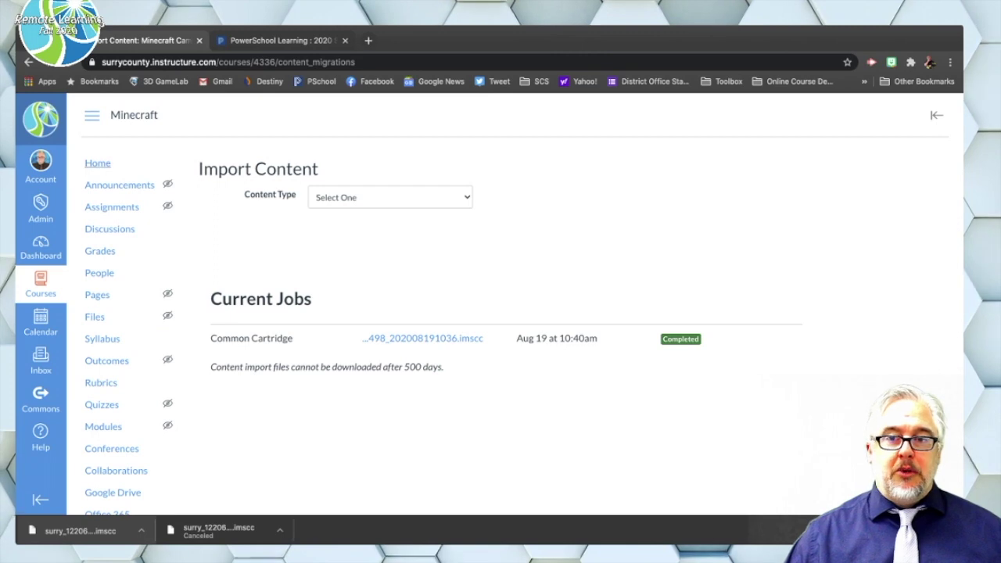
pyautogui.click(98, 164)
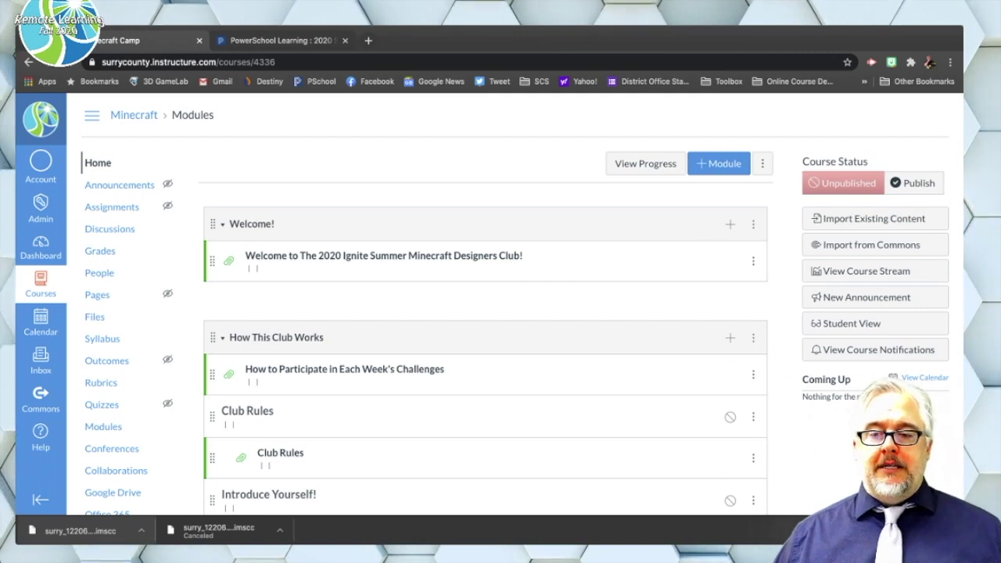
pyautogui.scroll(-3, 484, 324)
pyautogui.scroll(3, 485, 324)
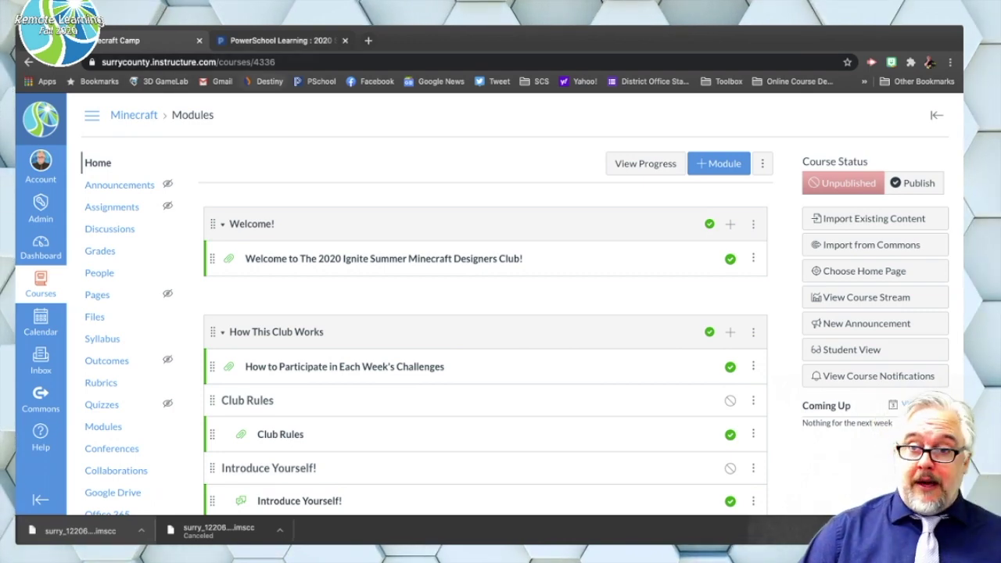
# Switch to PowerSchool Learning, close the export dialog and view the original class's Welcome page
pyautogui.click(280, 40)
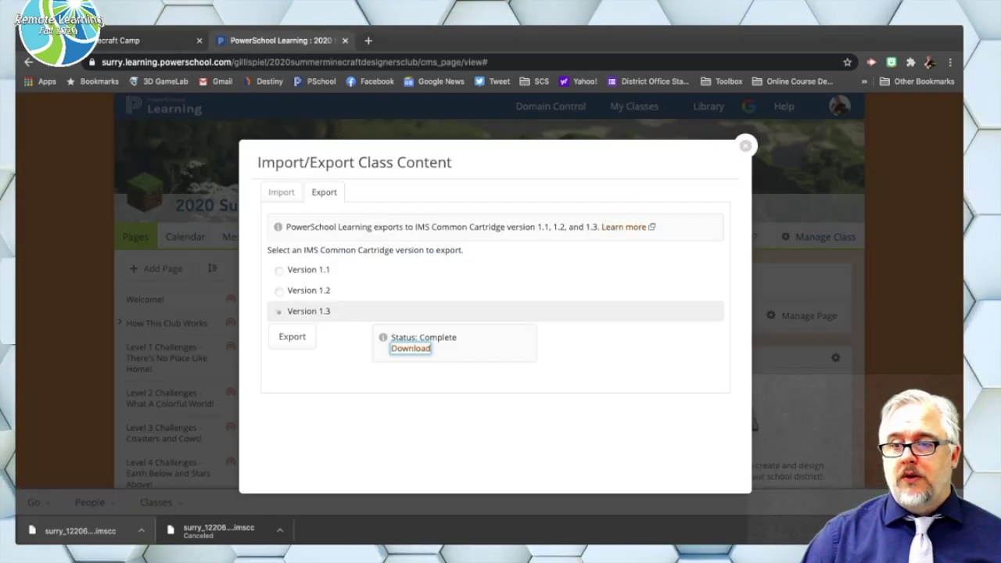
pyautogui.click(745, 145)
pyautogui.scroll(-1, 500, 329)
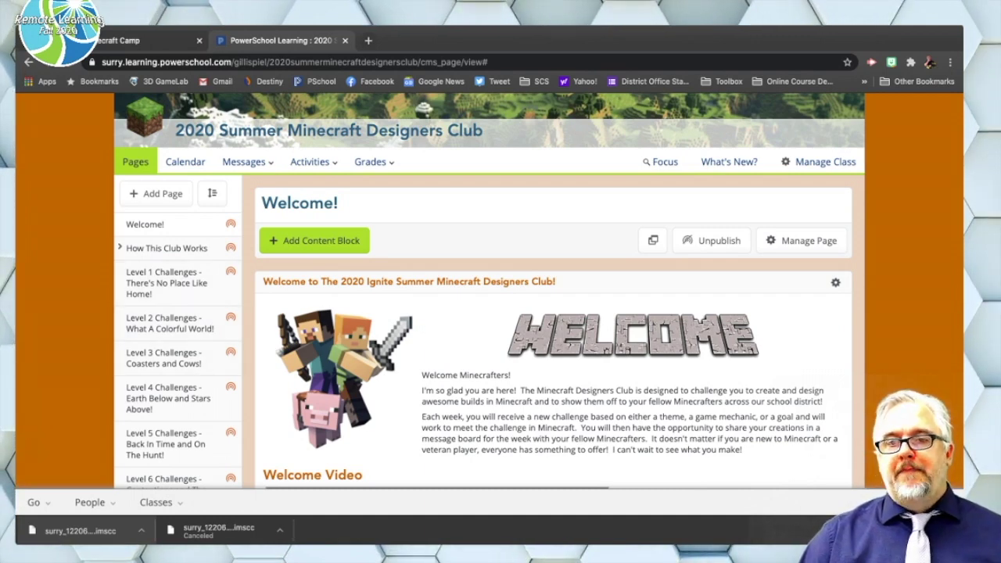
# Return to the Canvas course and review how the class pages and content blocks are arranged as modules and items
pyautogui.click(141, 40)
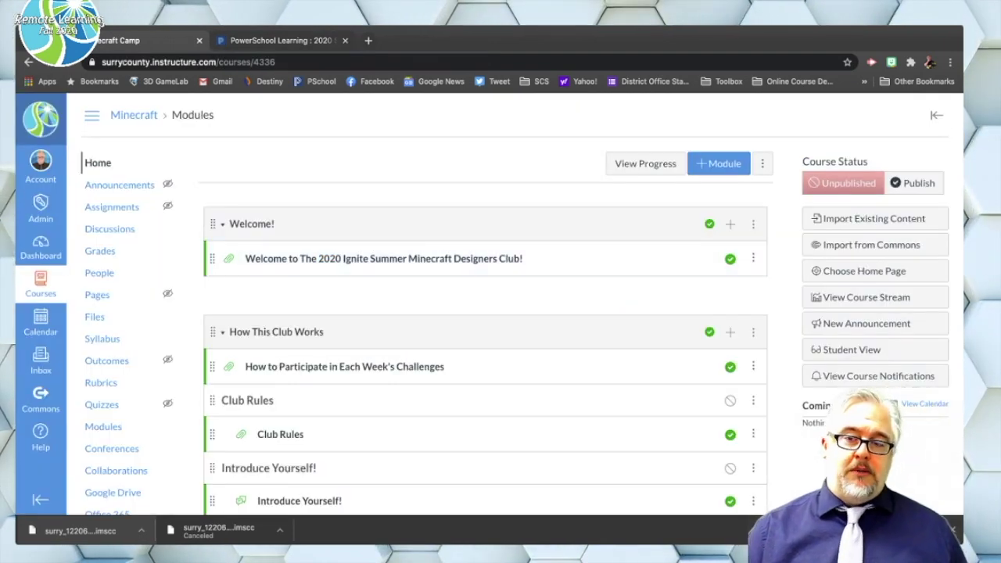
pyautogui.scroll(-1, 485, 329)
pyautogui.scroll(-1, 485, 336)
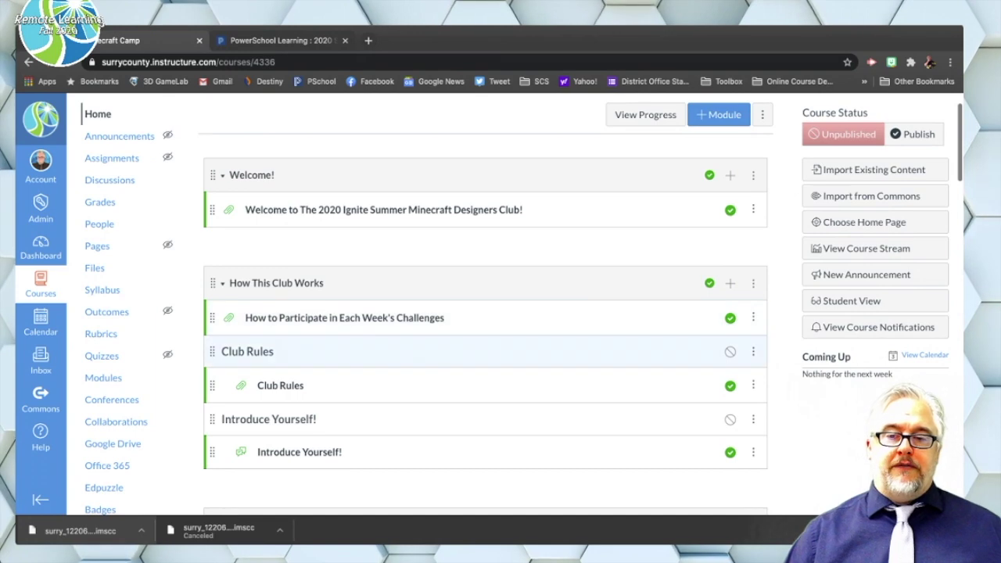
pyautogui.scroll(-8, 344, 383)
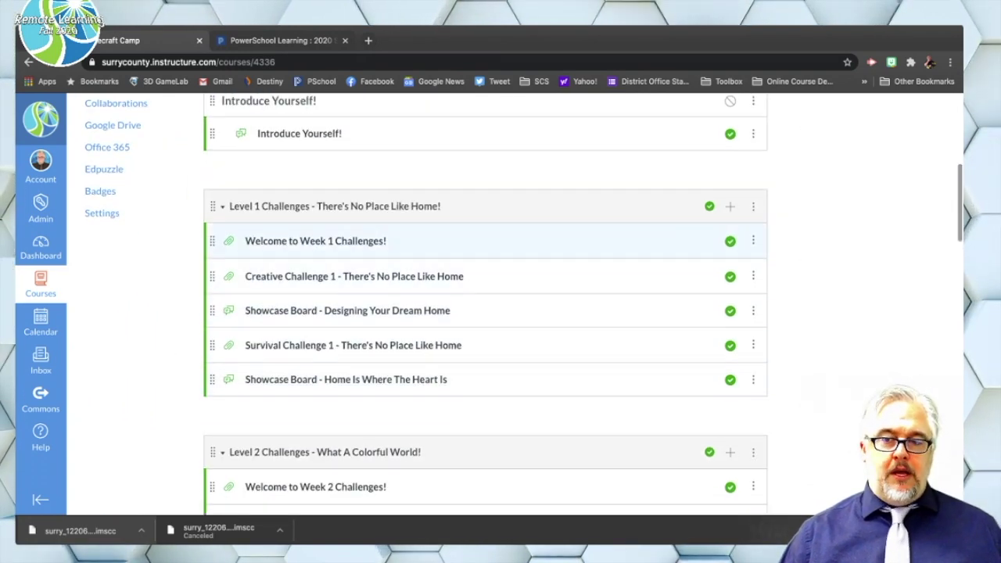
pyautogui.scroll(-3, 344, 386)
pyautogui.scroll(-3, 344, 388)
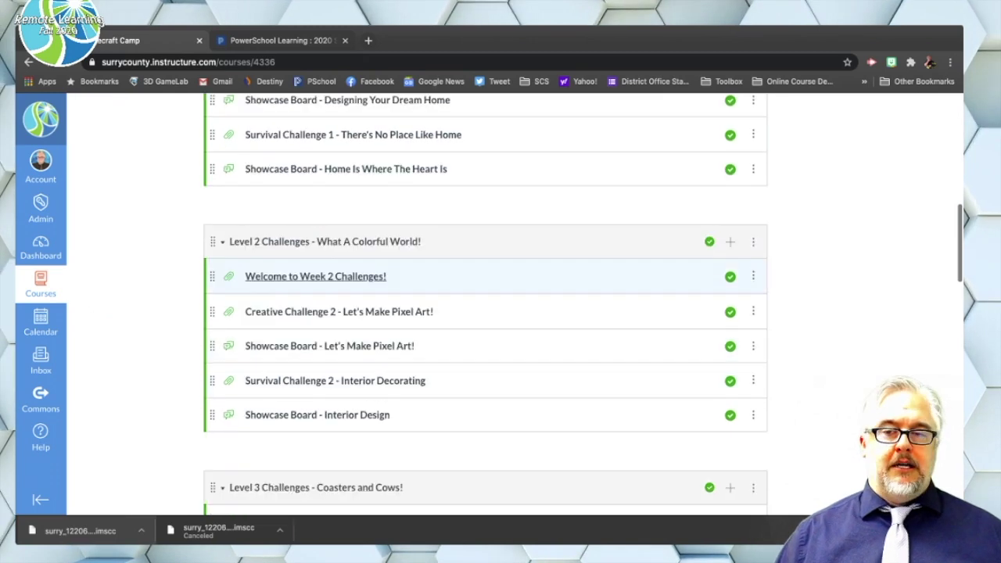
pyautogui.scroll(14, 344, 391)
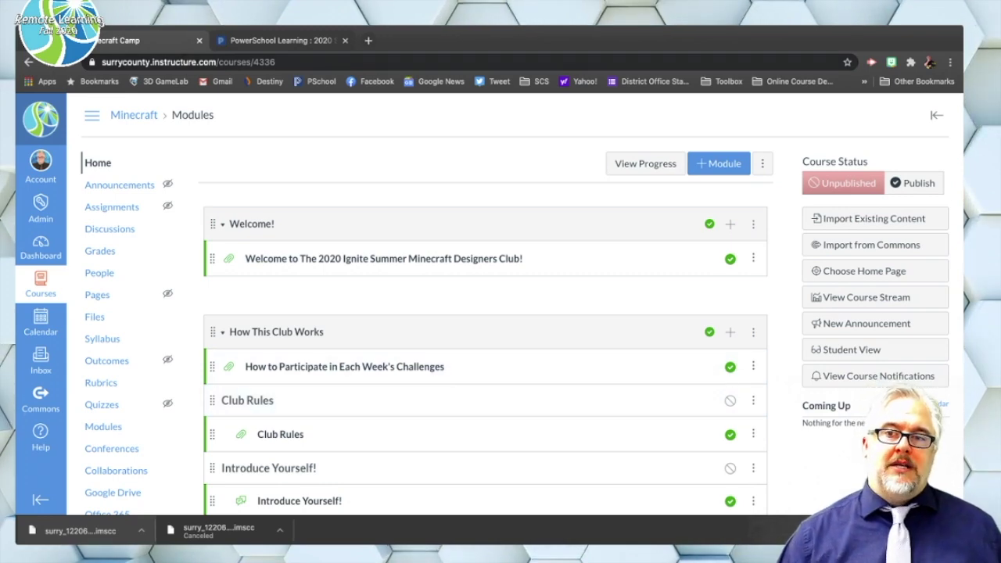
# Switch to PowerSchool Learning and view the content block types available for the Welcome page without adding one
pyautogui.click(279, 40)
pyautogui.scroll(-2, 500, 313)
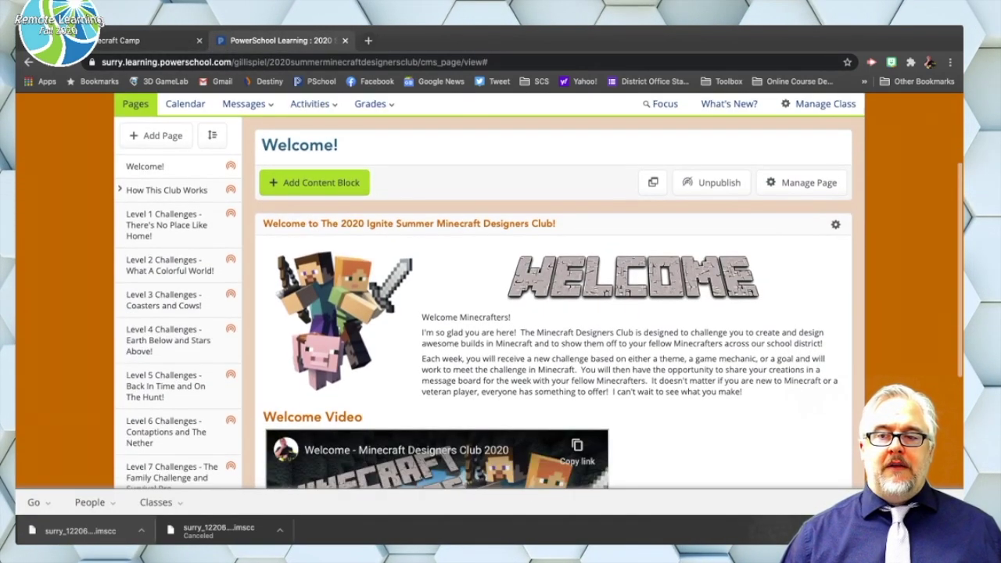
pyautogui.click(314, 182)
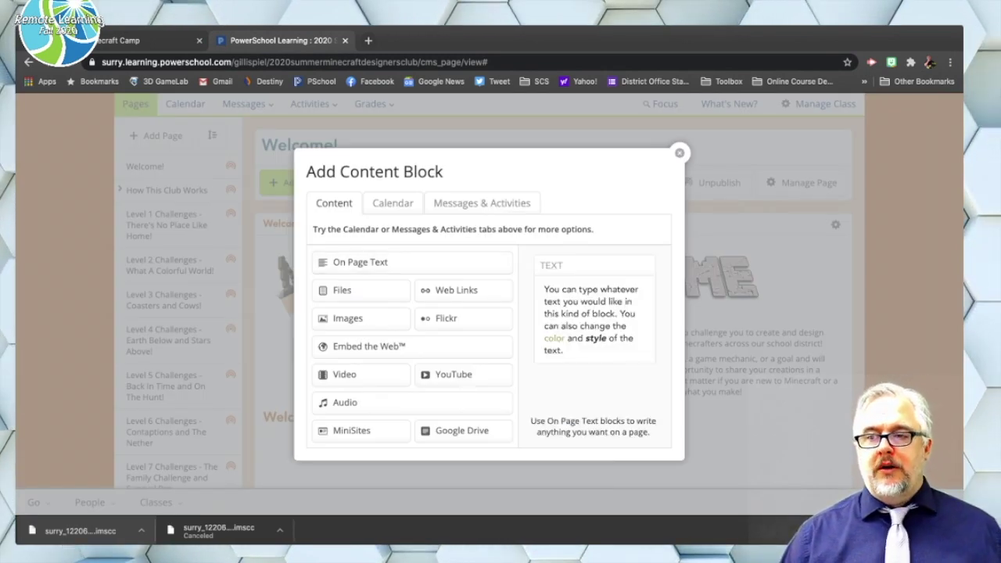
pyautogui.click(679, 153)
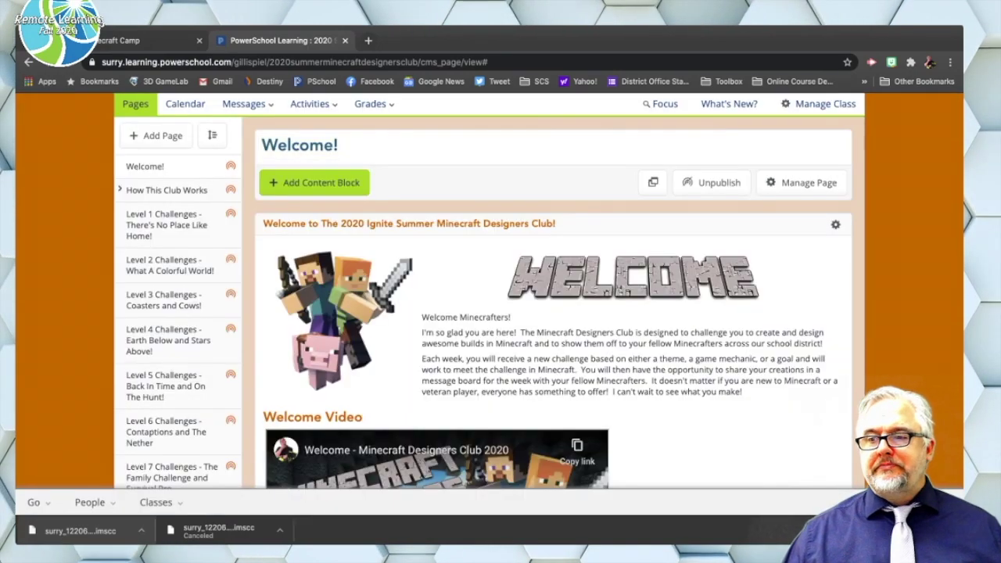
pyautogui.scroll(-1, 489, 291)
pyautogui.scroll(3, 489, 290)
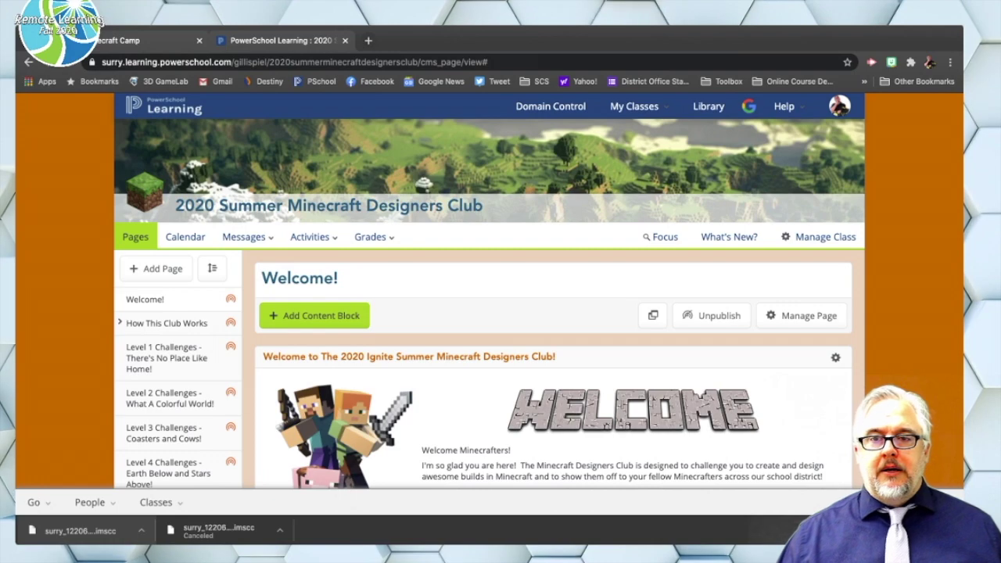
# Return to the Canvas course and open the "Welcome to The 2020 Ignite Summer Minecraft Designers Club!" module item
pyautogui.click(148, 41)
pyautogui.scroll(-1, 391, 253)
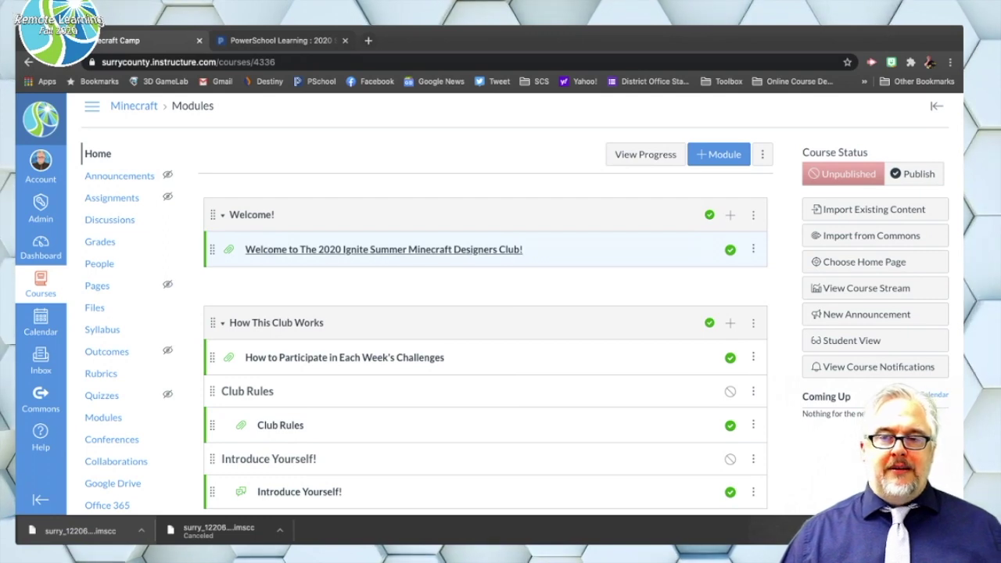
pyautogui.click(383, 249)
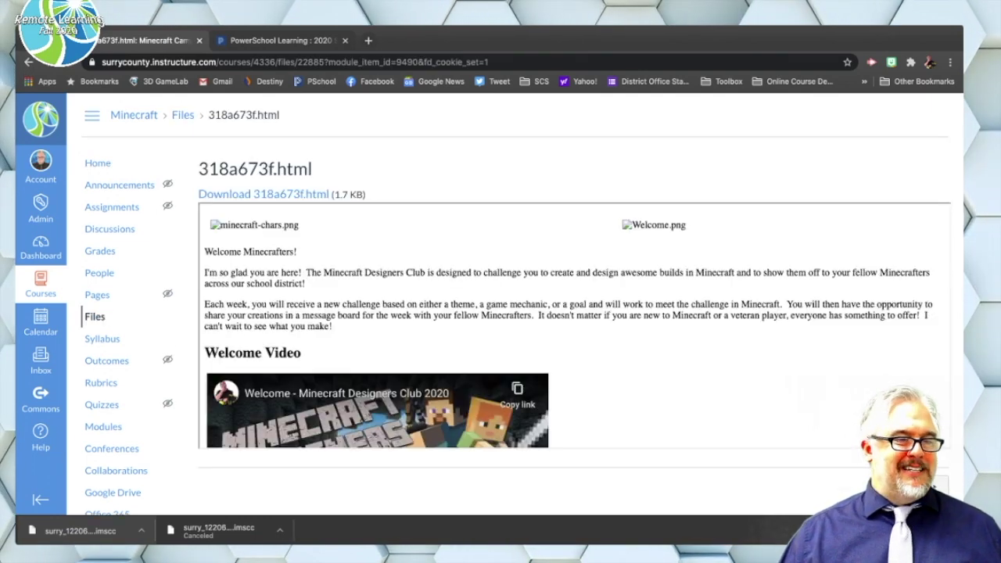
# Examine the imported welcome file's images, text and embedded Welcome Video for how they transferred
pyautogui.scroll(-1, 574, 325)
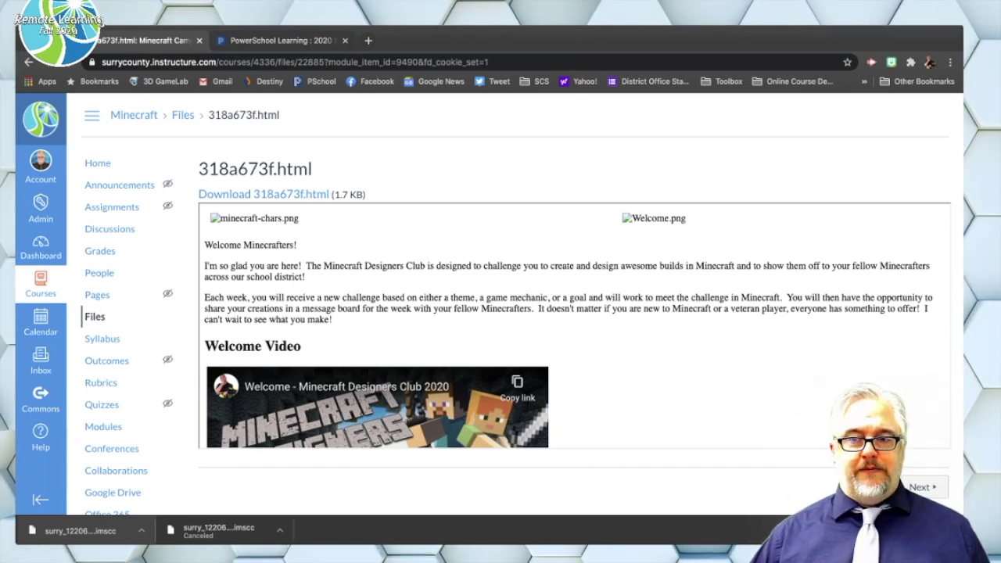
pyautogui.scroll(-2, 574, 325)
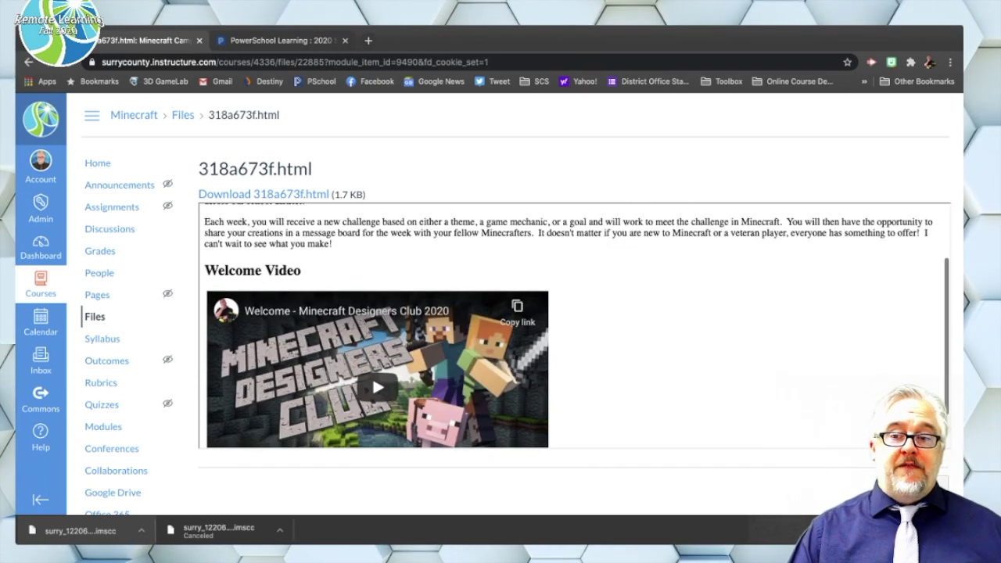
pyautogui.scroll(-1, 575, 325)
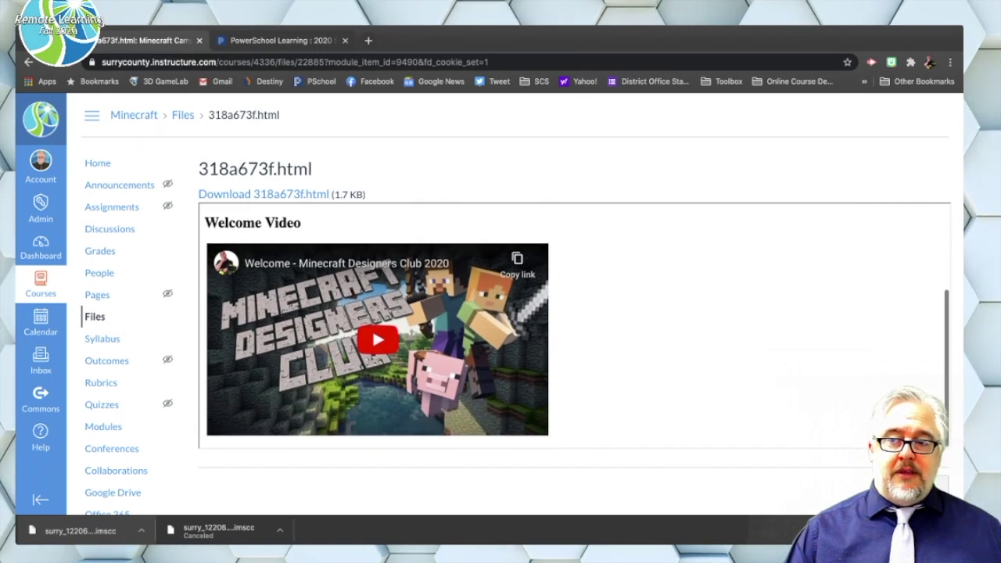
pyautogui.scroll(3, 575, 325)
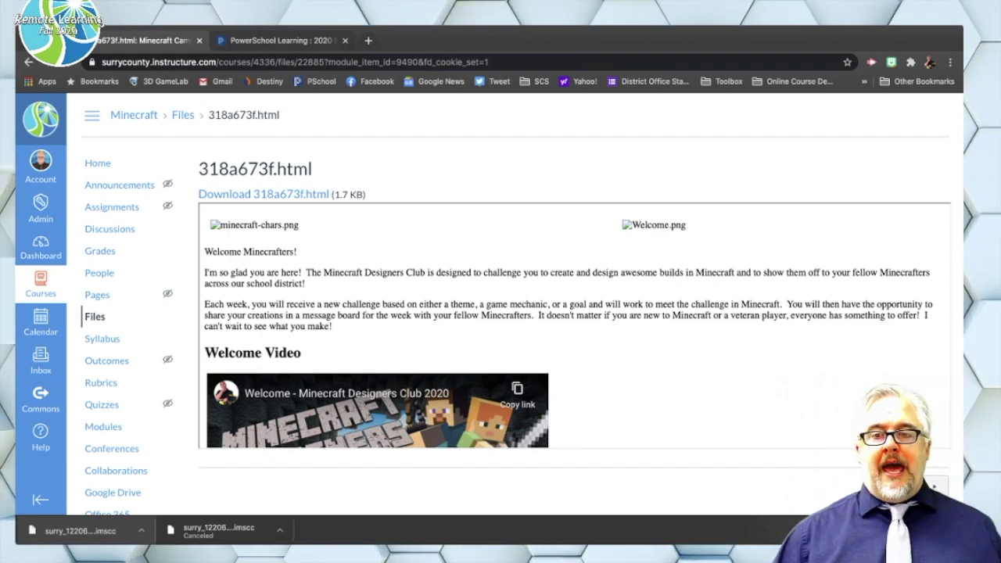
# Return to the Canvas course home, then switch to PowerSchool Learning and review the original Welcome page's layout
pyautogui.click(98, 163)
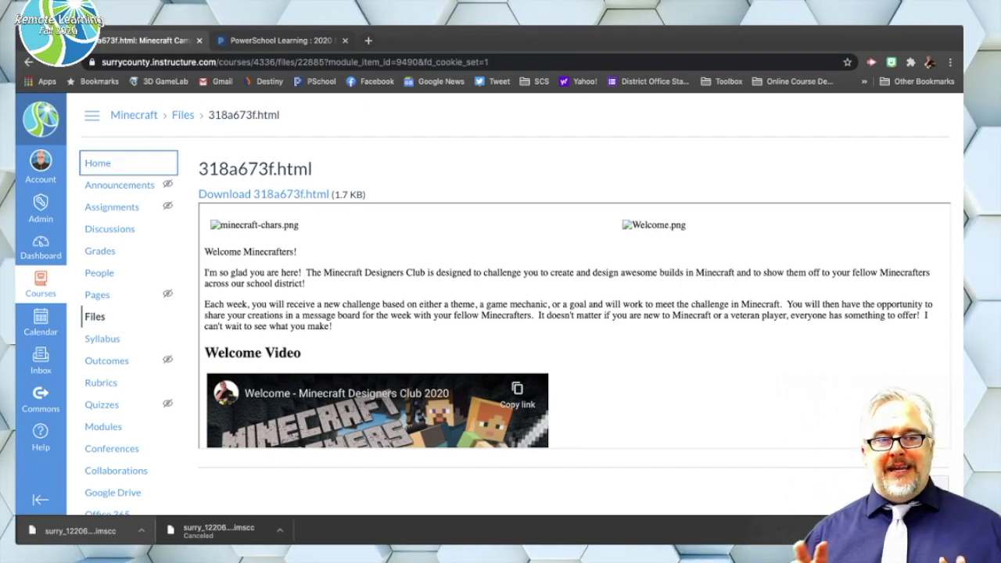
pyautogui.press('Return')
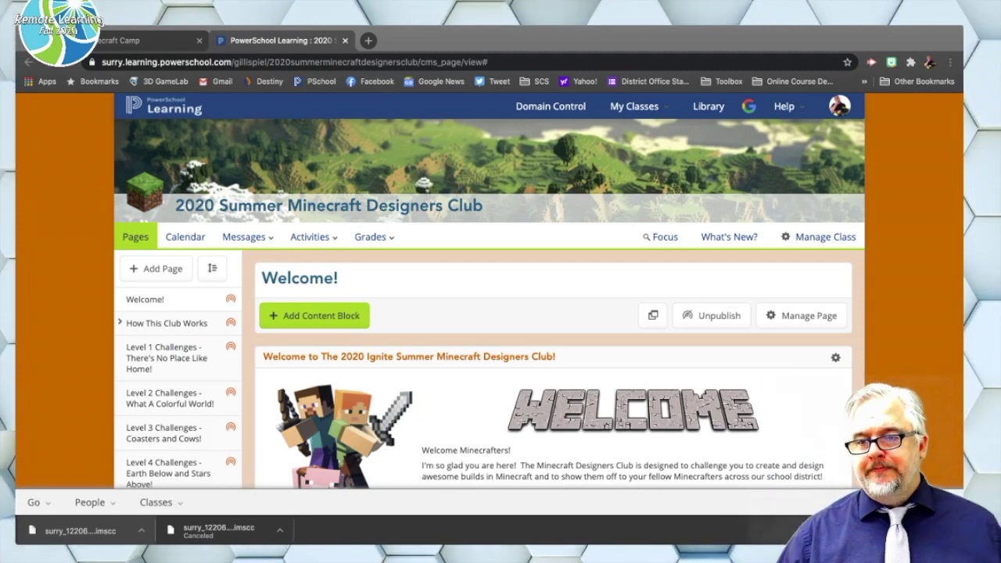
pyautogui.scroll(-1, 501, 313)
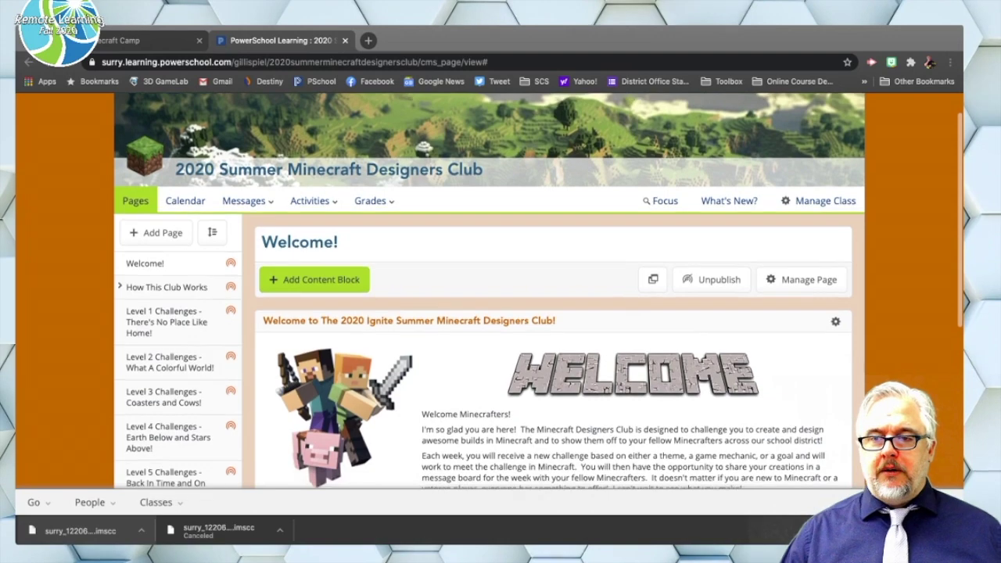
pyautogui.scroll(-3, 500, 312)
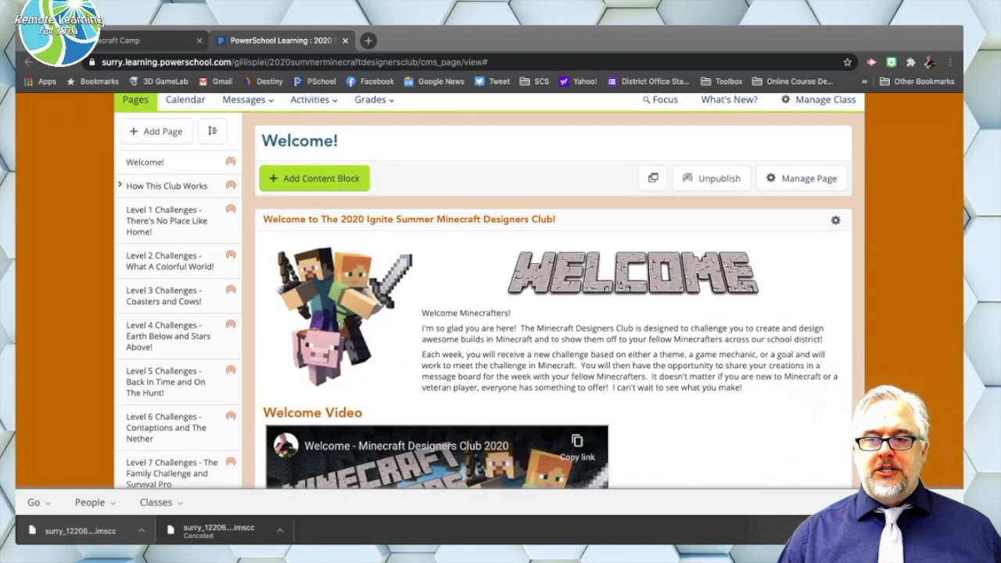
pyautogui.scroll(2, 500, 312)
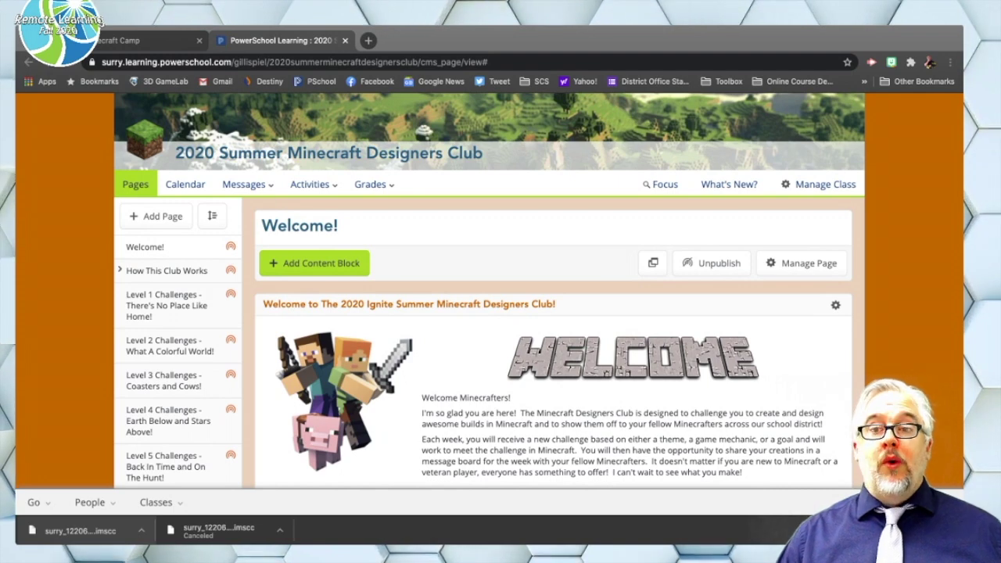
# Switch to the Canvas course, add a new page named "Welcome!" to the Welcome! module and open it for editing
pyautogui.click(142, 41)
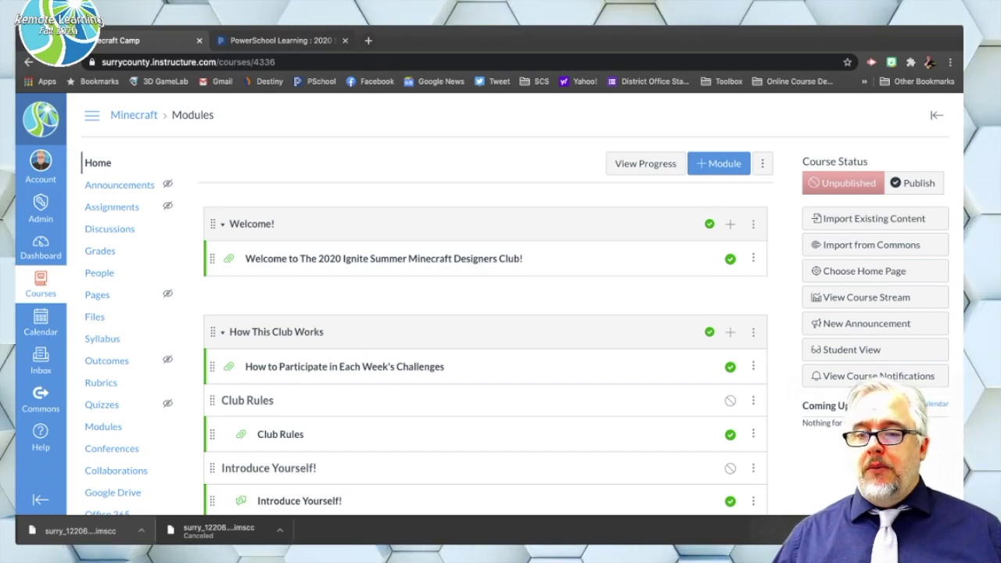
pyautogui.click(730, 225)
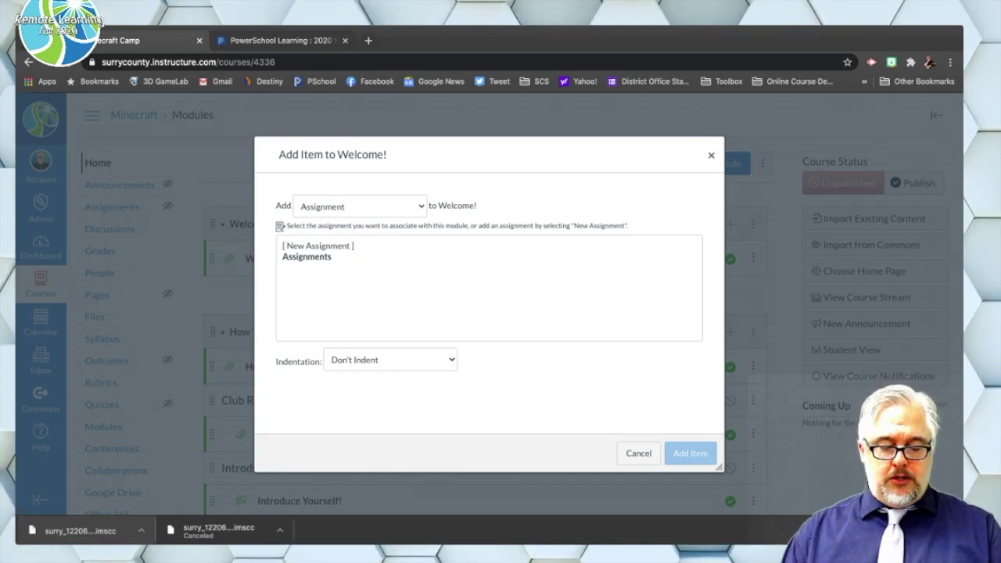
pyautogui.click(328, 244)
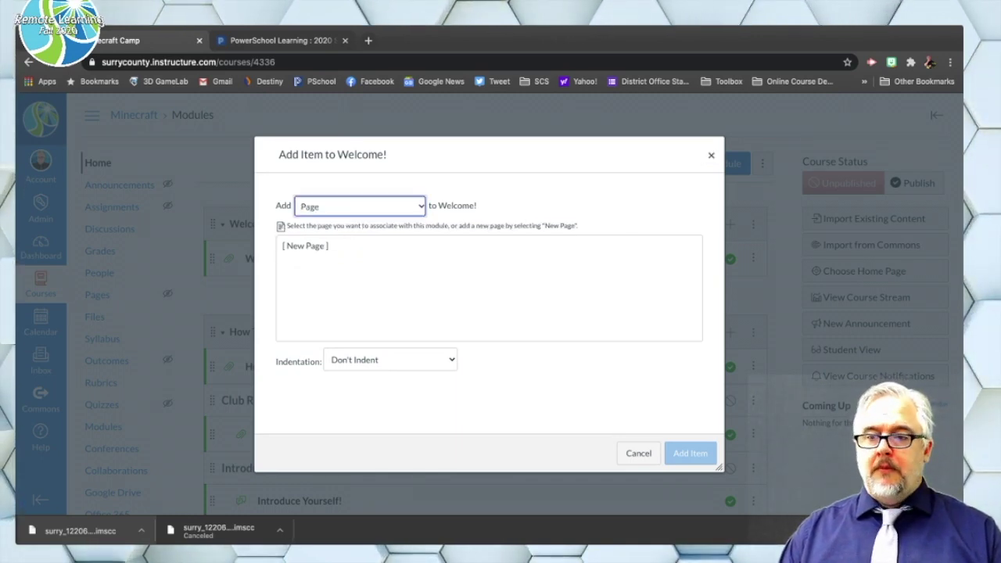
pyautogui.press('Tab')
pyautogui.press('Down')
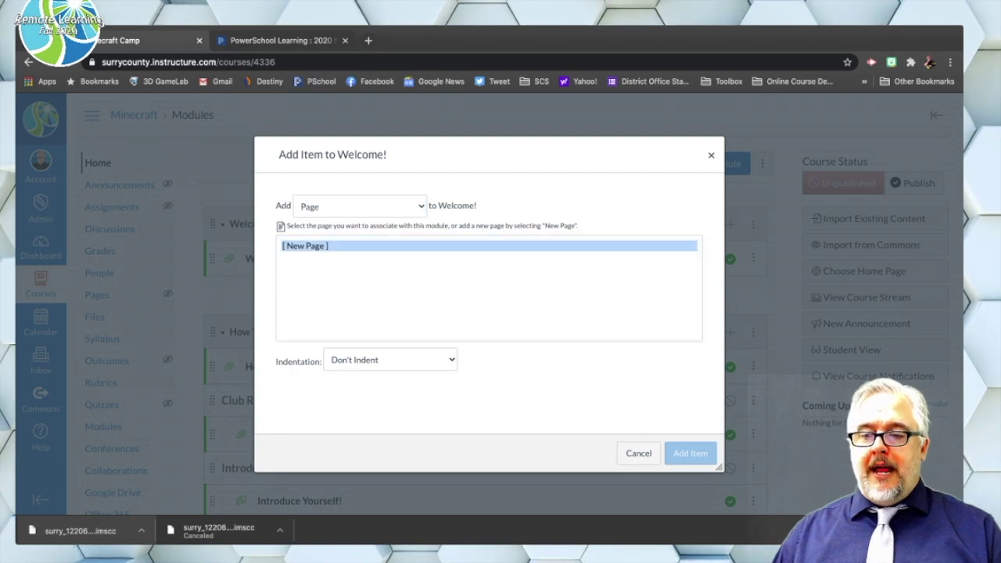
pyautogui.press('Tab')
pyautogui.write('Welcome!')
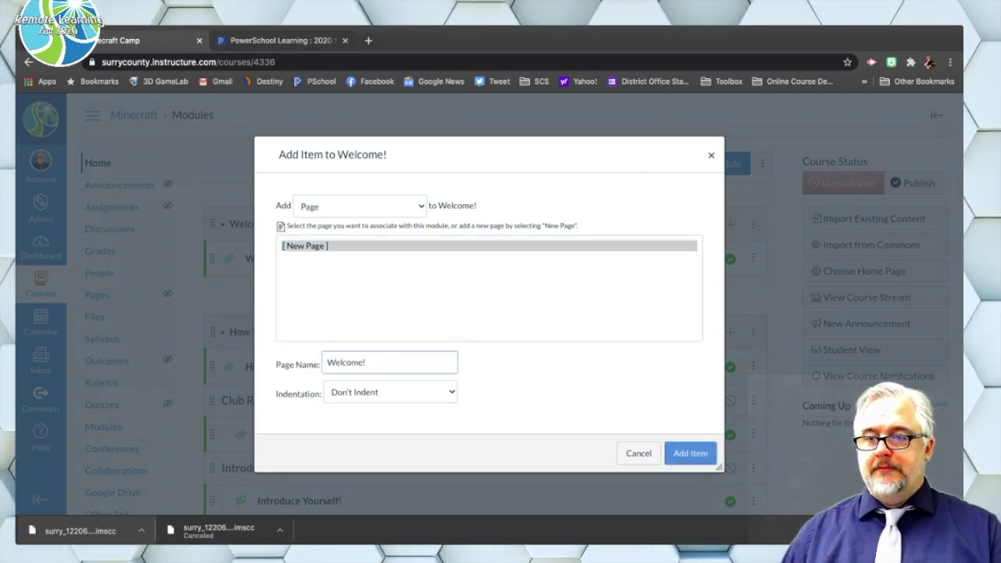
pyautogui.press('Return')
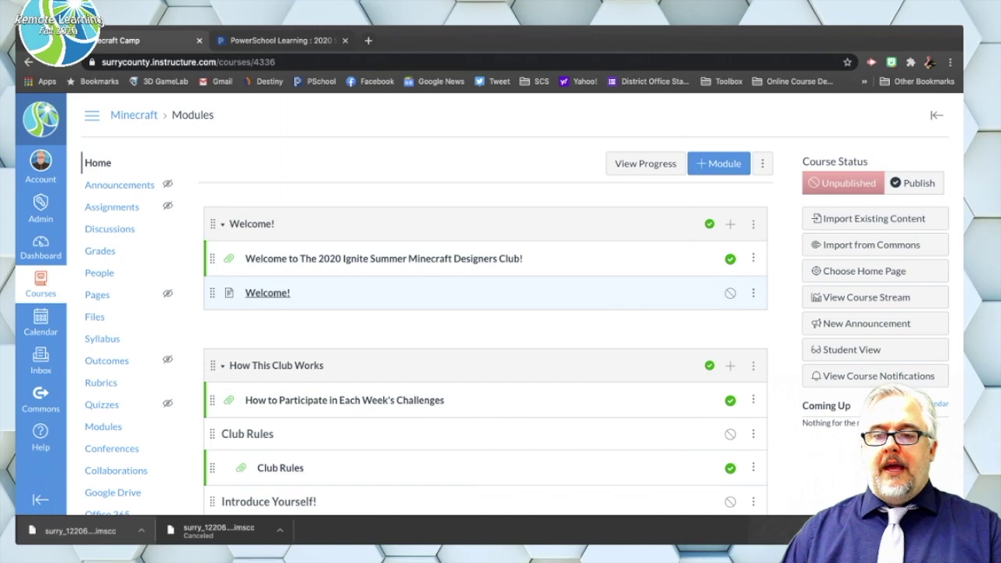
pyautogui.click(267, 293)
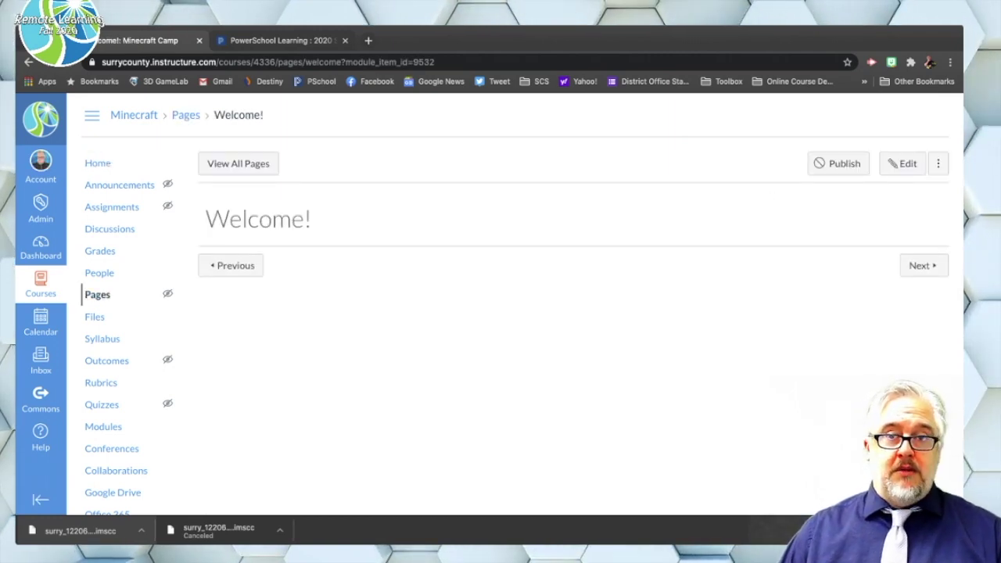
pyautogui.click(902, 163)
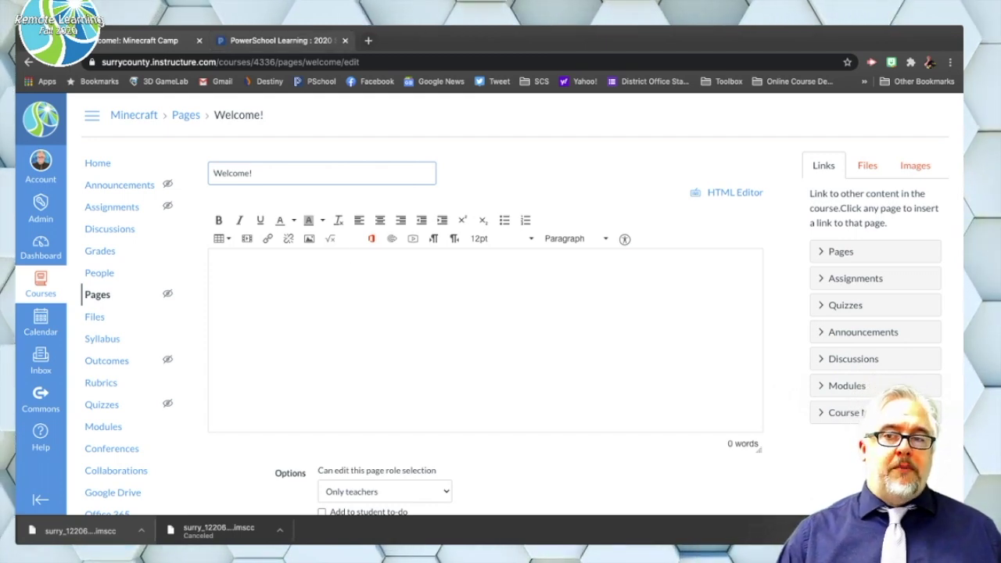
# Switch to PowerSchool Learning, open the welcome text block for editing and copy its entire content
pyautogui.click(280, 41)
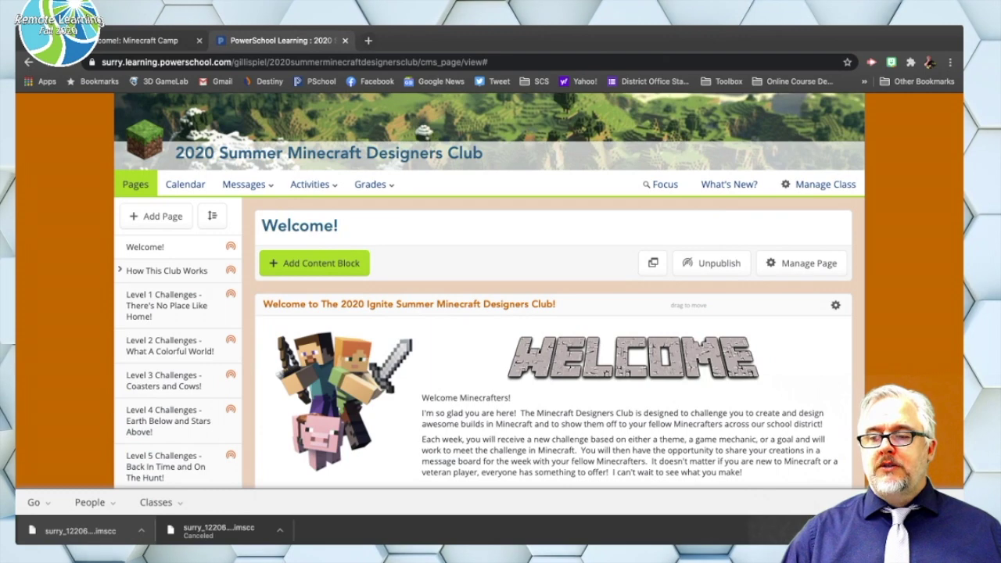
pyautogui.scroll(-1, 501, 313)
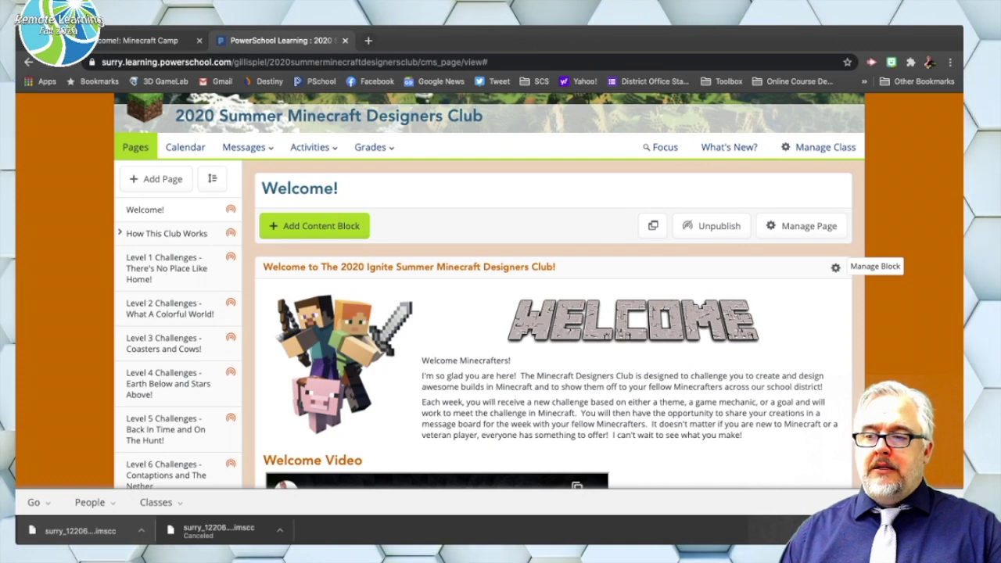
pyautogui.click(835, 267)
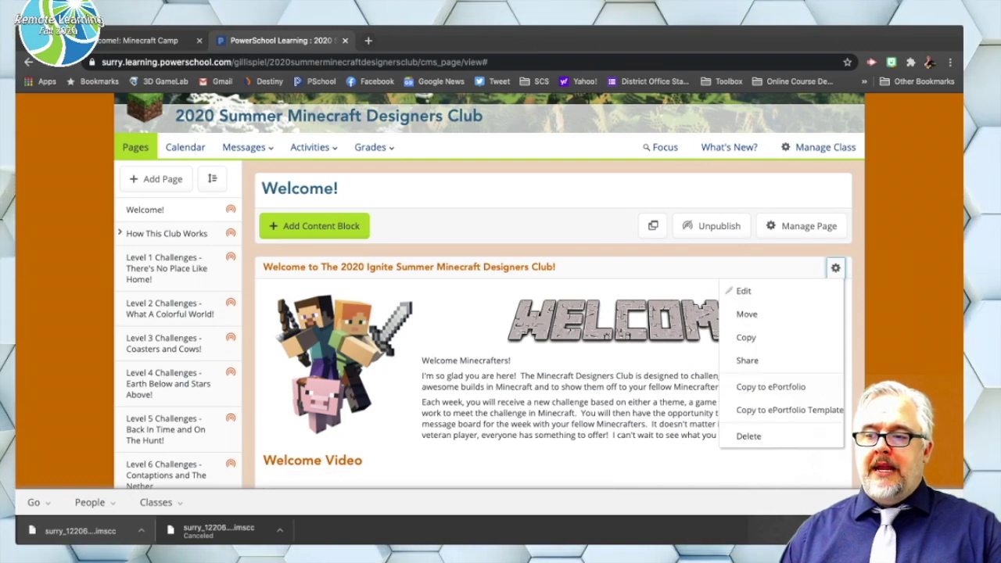
pyautogui.click(743, 291)
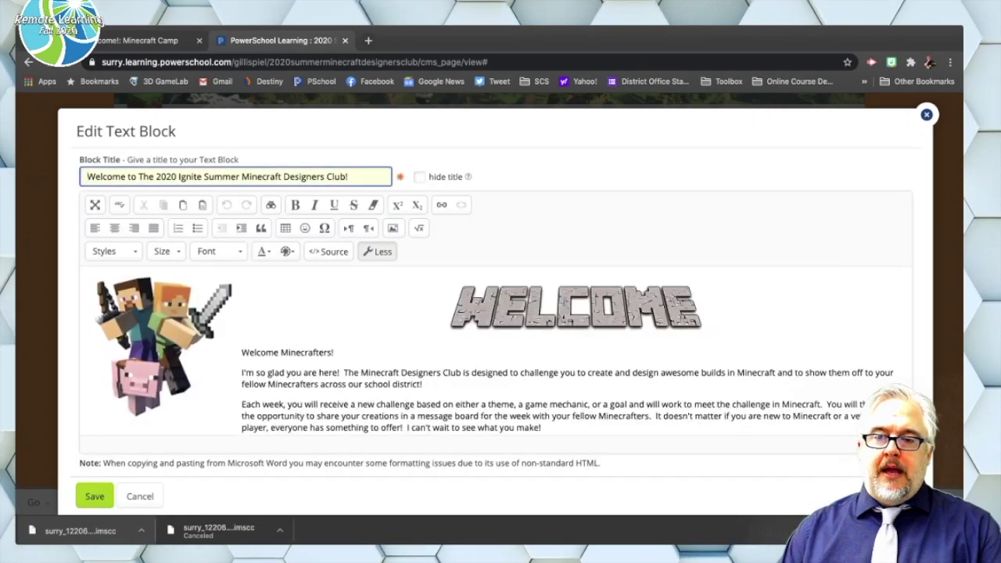
pyautogui.click(443, 308)
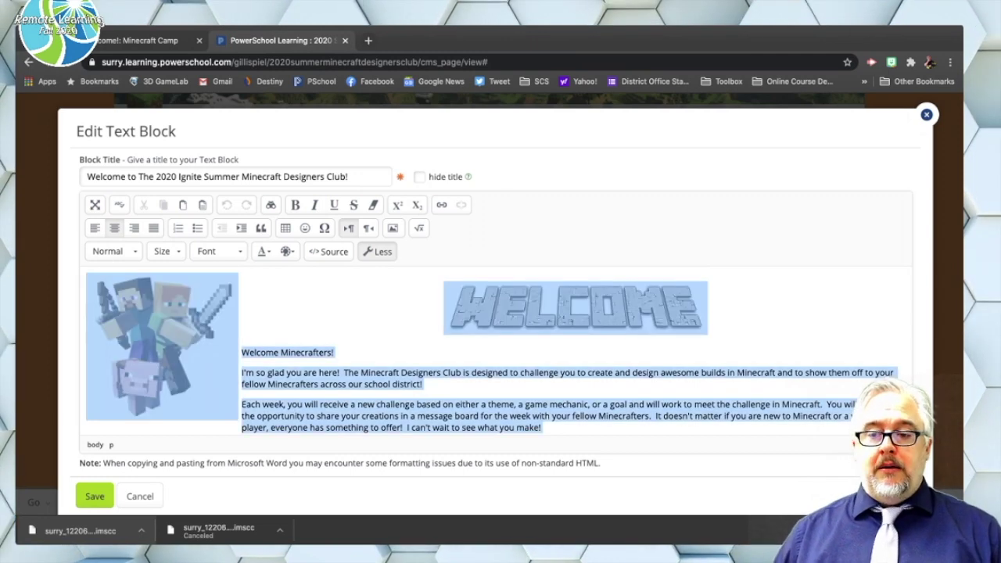
pyautogui.press('super+a')
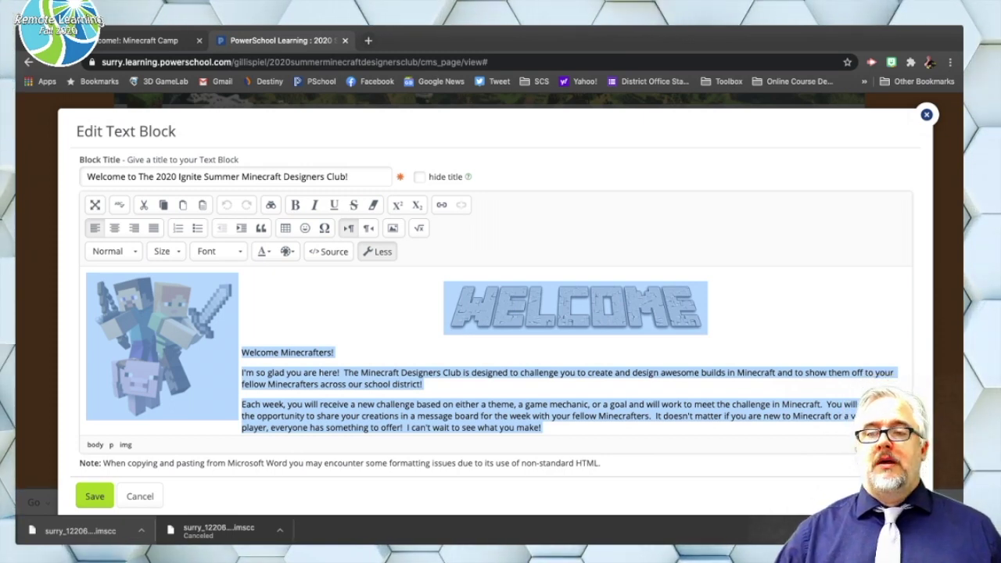
# Return to Canvas, paste the copied welcome content into the page body and look through it
pyautogui.click(149, 40)
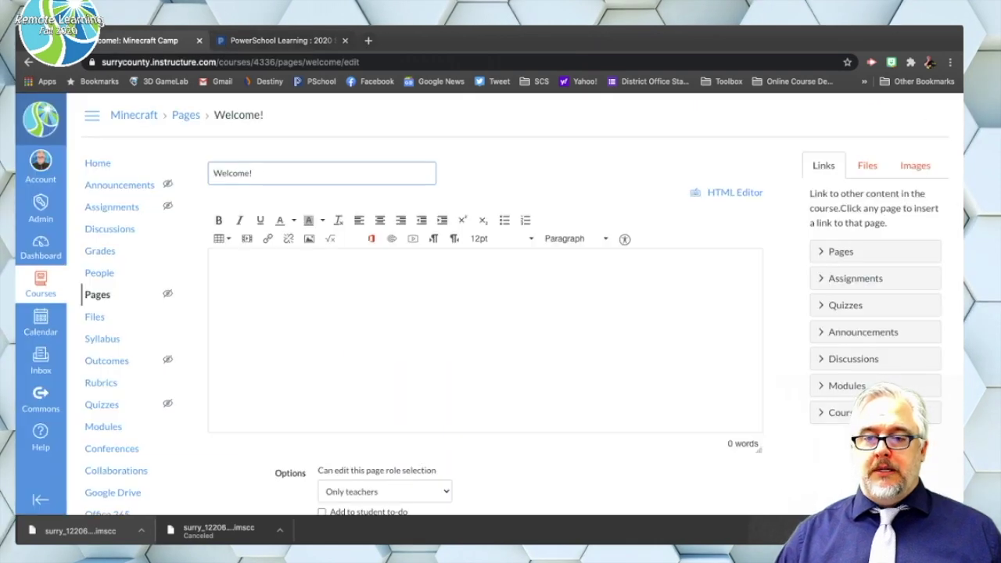
pyautogui.click(216, 269)
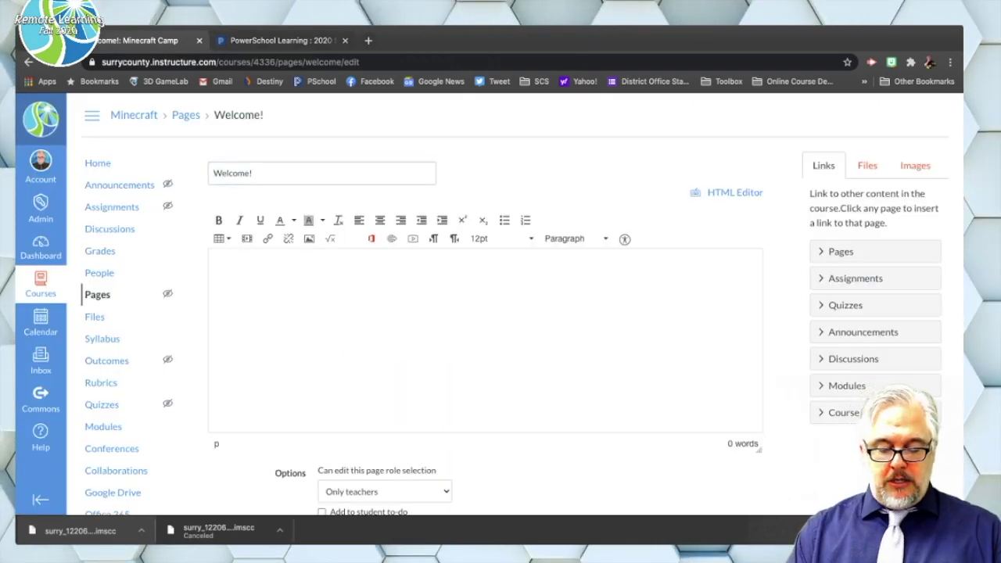
pyautogui.hotkey('ctrl', 'v')
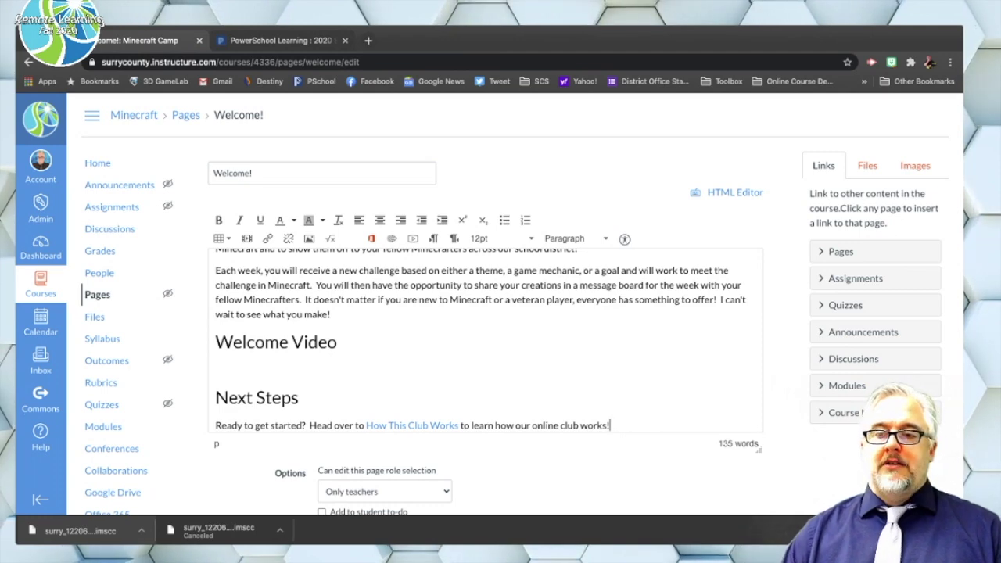
pyautogui.scroll(3, 485, 340)
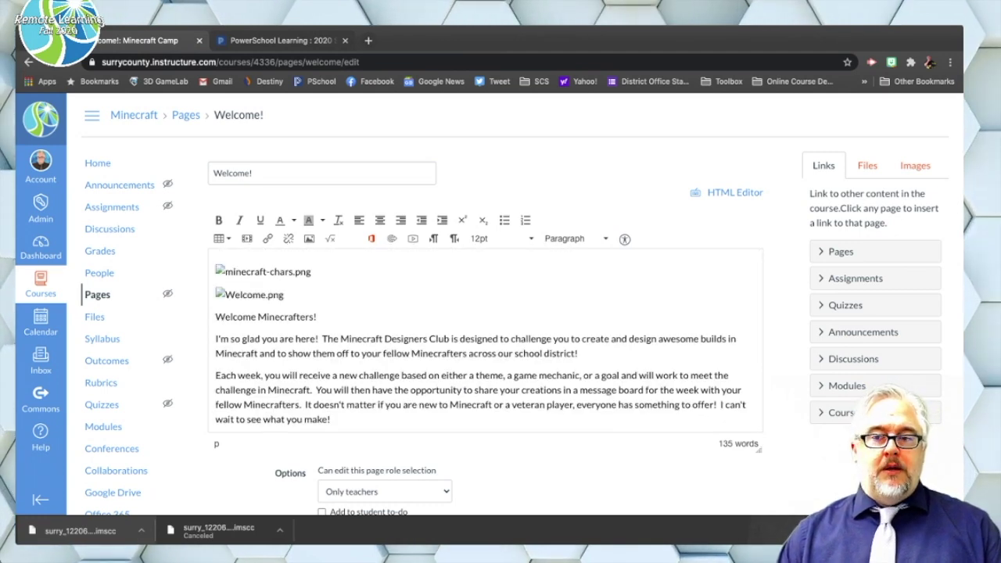
pyautogui.scroll(-5, 485, 340)
pyautogui.scroll(5, 485, 340)
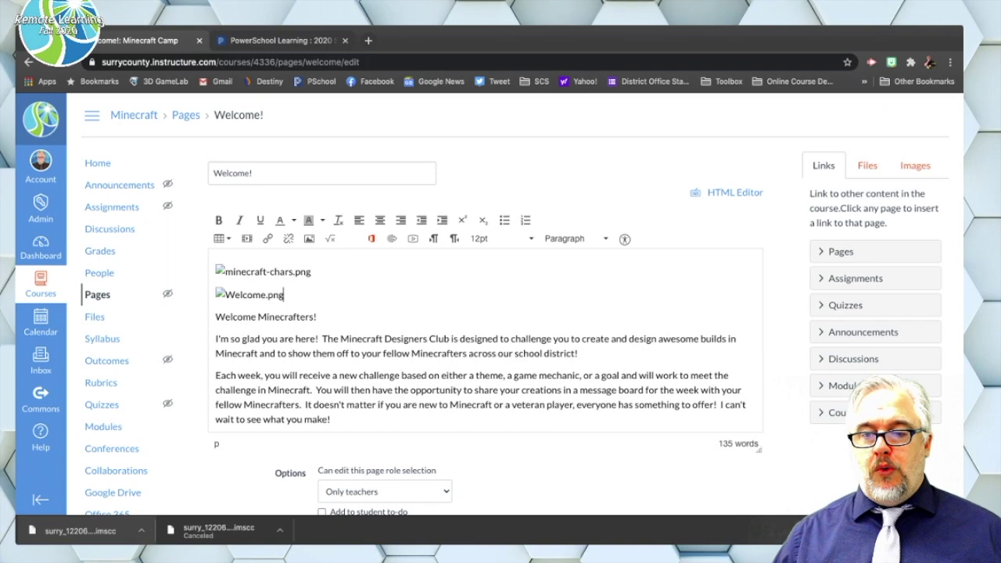
# Delete the Welcome.png and minecraft-chars.png image placeholders and the leftover blank line above "Welcome Minecrafters!"
pyautogui.click(249, 294)
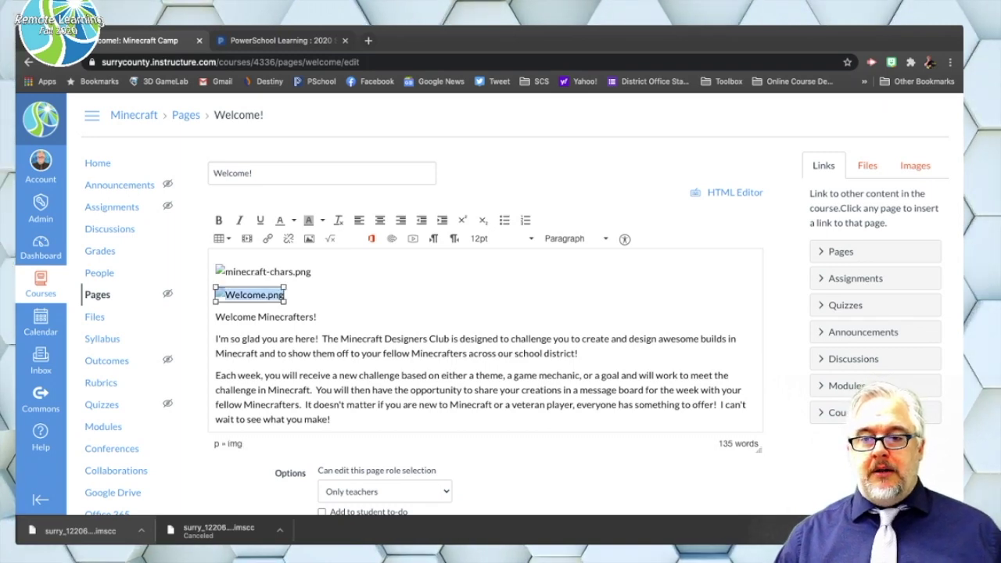
pyautogui.click(249, 295)
pyautogui.click(250, 295)
pyautogui.press('BackSpace')
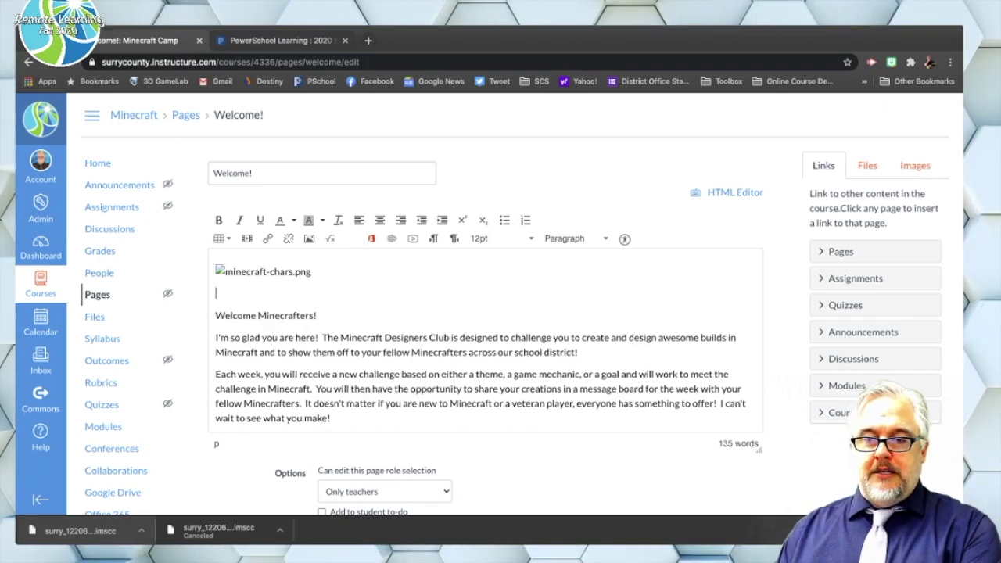
pyautogui.press('BackSpace')
pyautogui.press('BackSpace')
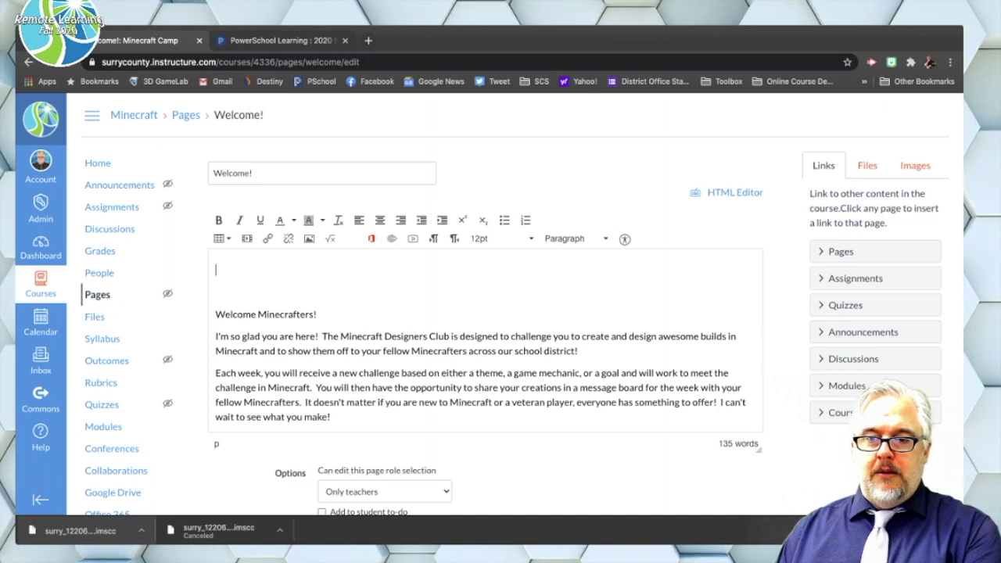
pyautogui.press('BackSpace')
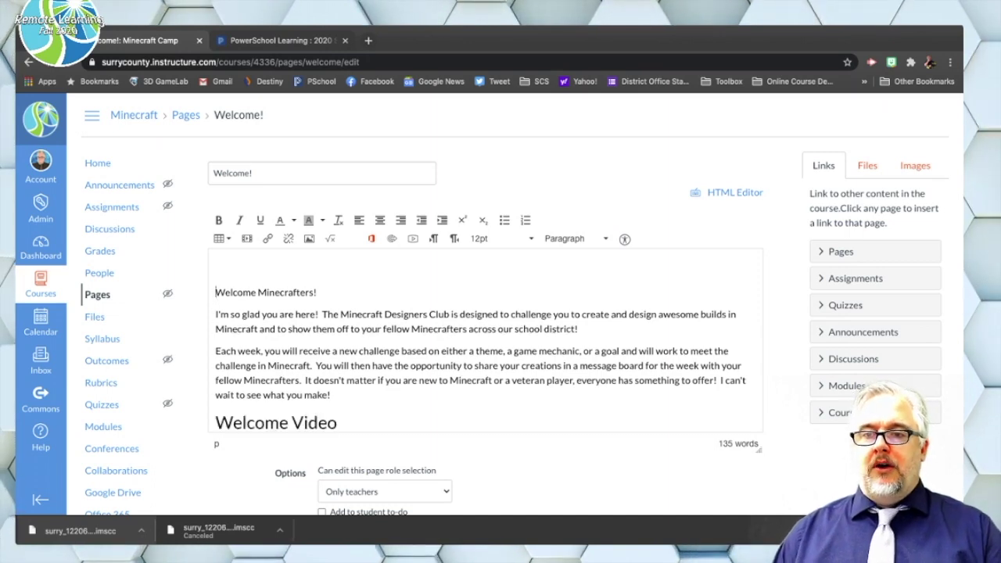
# Switch to PowerSchool Learning, leave the text block editor without saving and view the Welcome page's original images
pyautogui.click(281, 41)
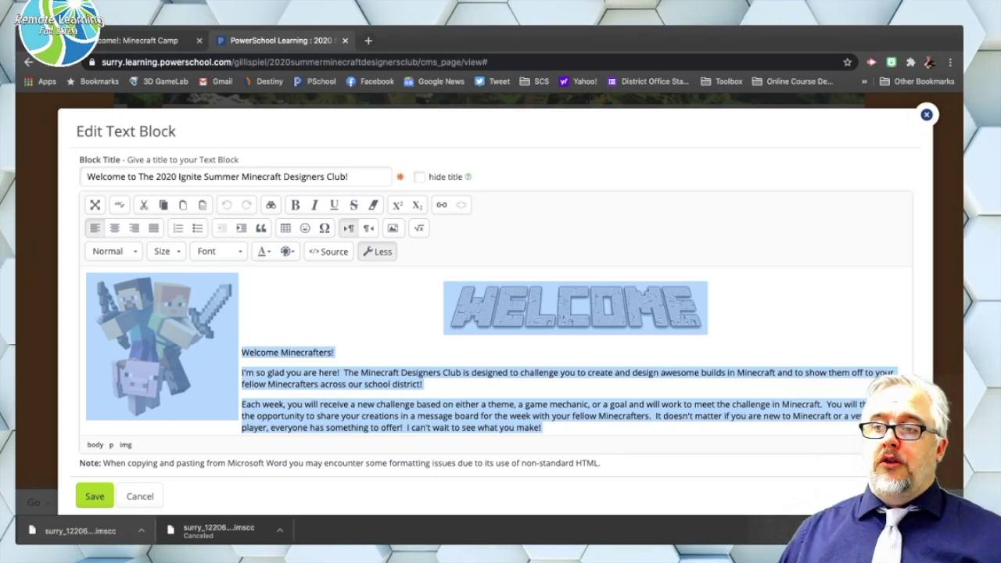
pyautogui.click(140, 496)
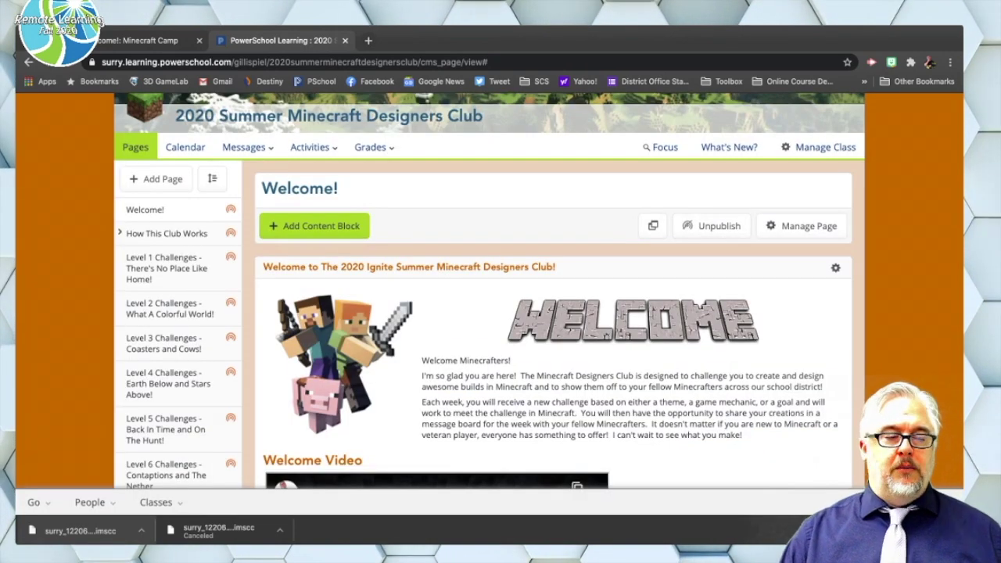
pyautogui.scroll(-1, 552, 313)
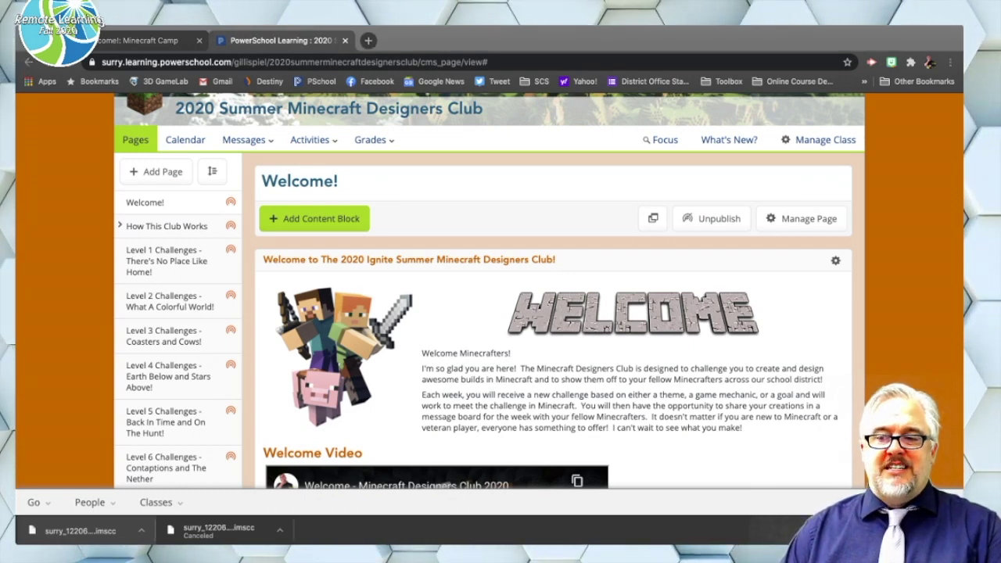
# Save the Welcome page's character picture as minecraft-chars.png and its WELCOME lettering picture as Welcome.png
pyautogui.press('Return')
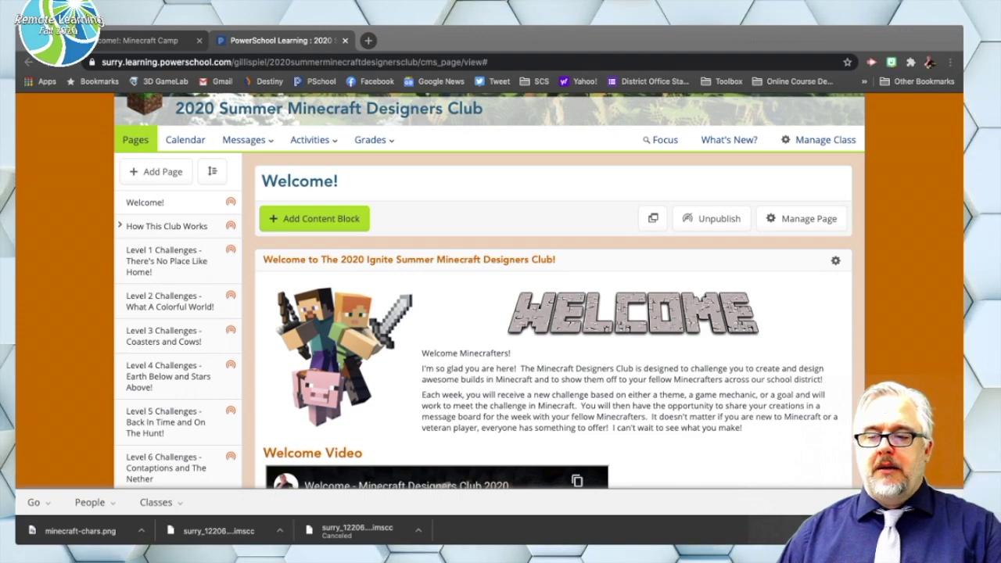
pyautogui.press('Return')
pyautogui.scroll(-3, 554, 328)
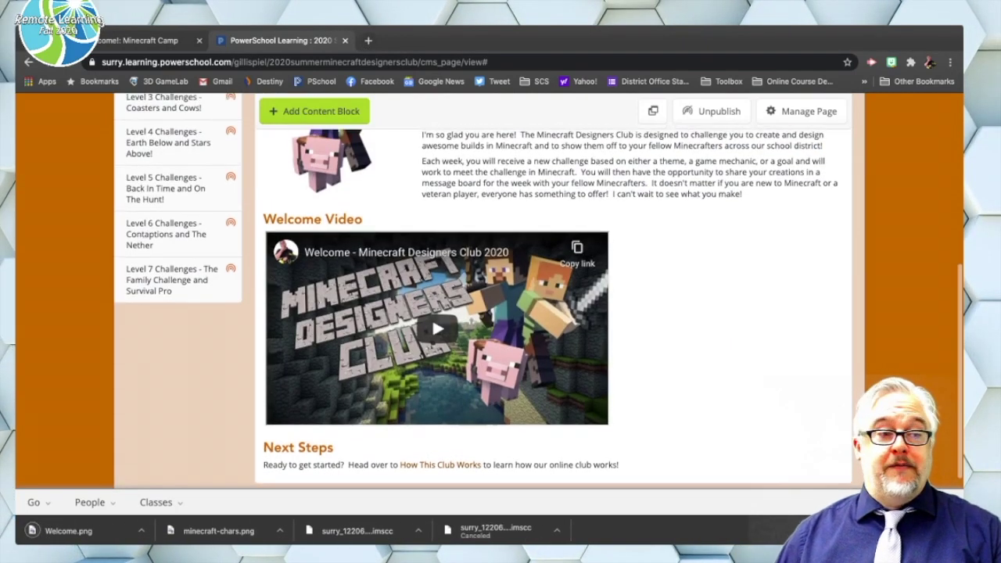
pyautogui.scroll(2, 554, 329)
pyautogui.scroll(1, 553, 328)
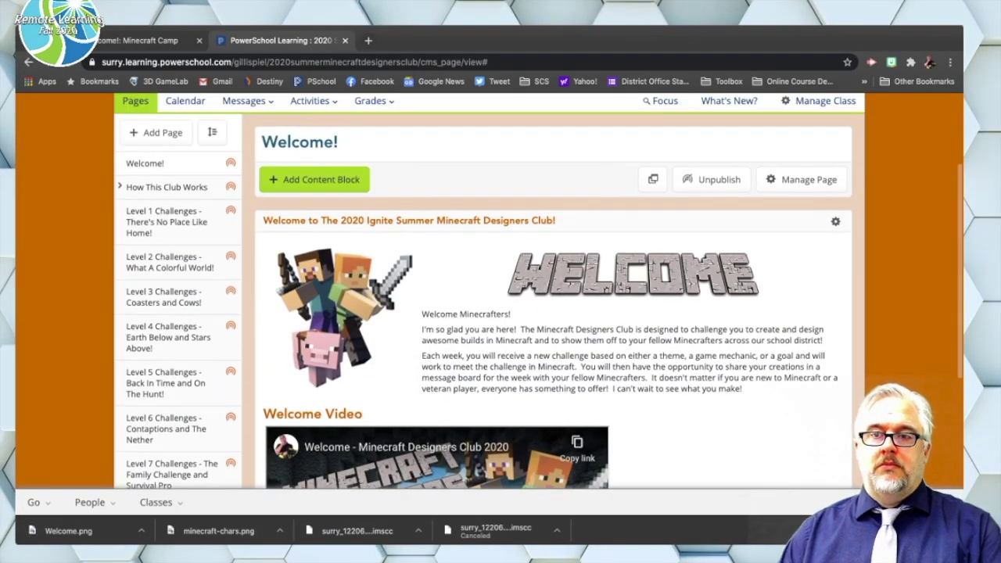
# Return to Canvas, start embedding an image above "Welcome Minecrafters!" and choose the Canvas Course files folder as its source
pyautogui.click(140, 41)
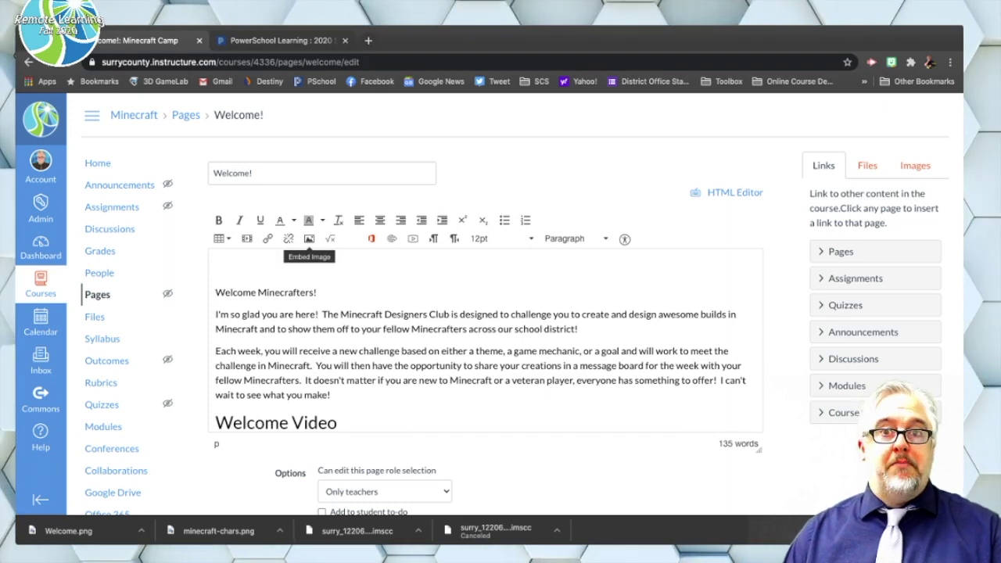
pyautogui.click(309, 238)
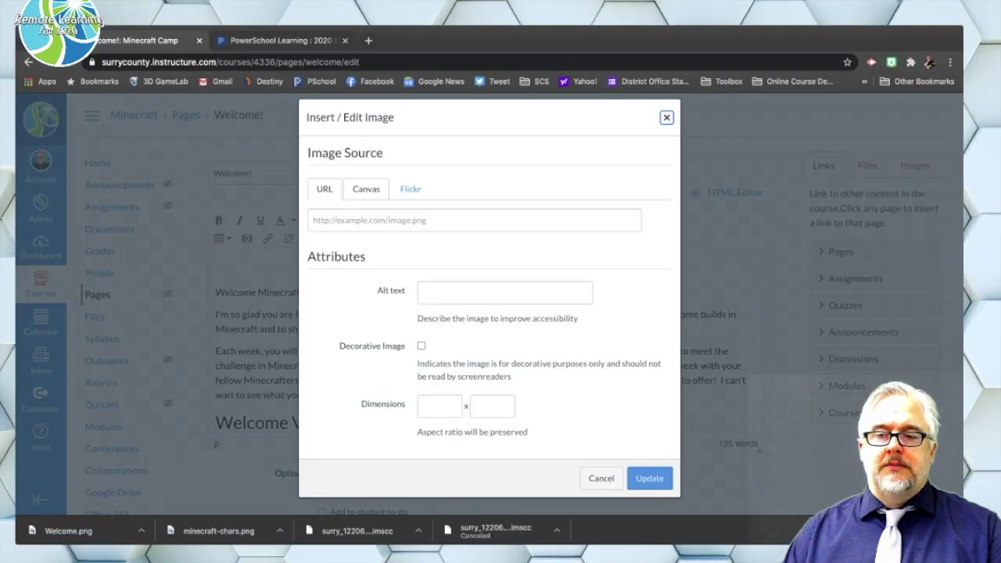
pyautogui.click(365, 189)
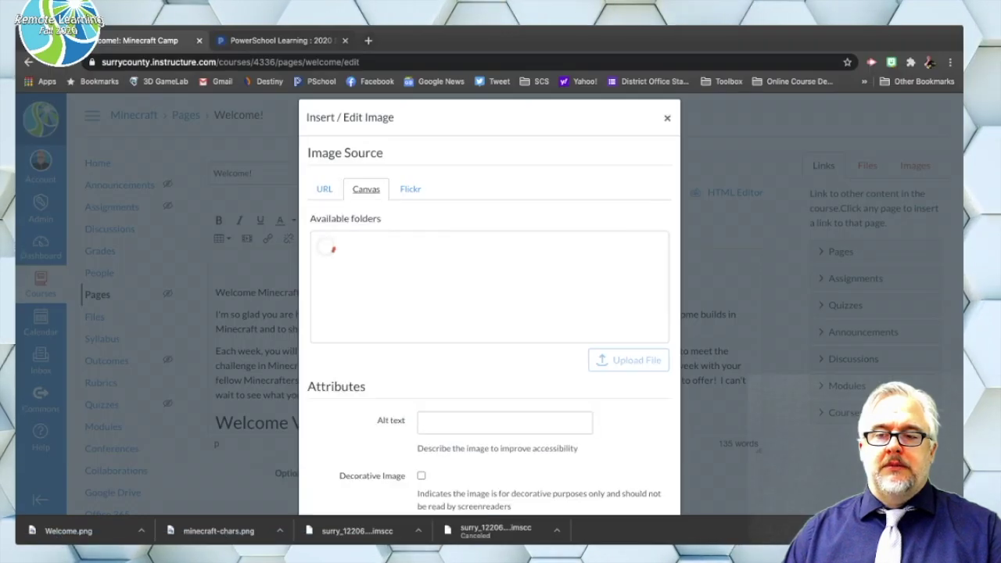
pyautogui.click(363, 247)
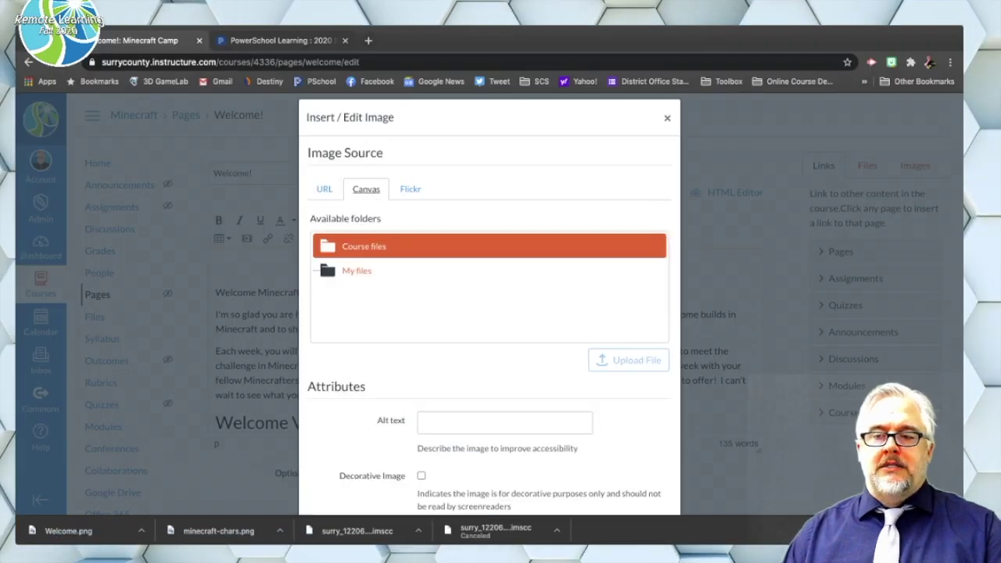
pyautogui.click(364, 246)
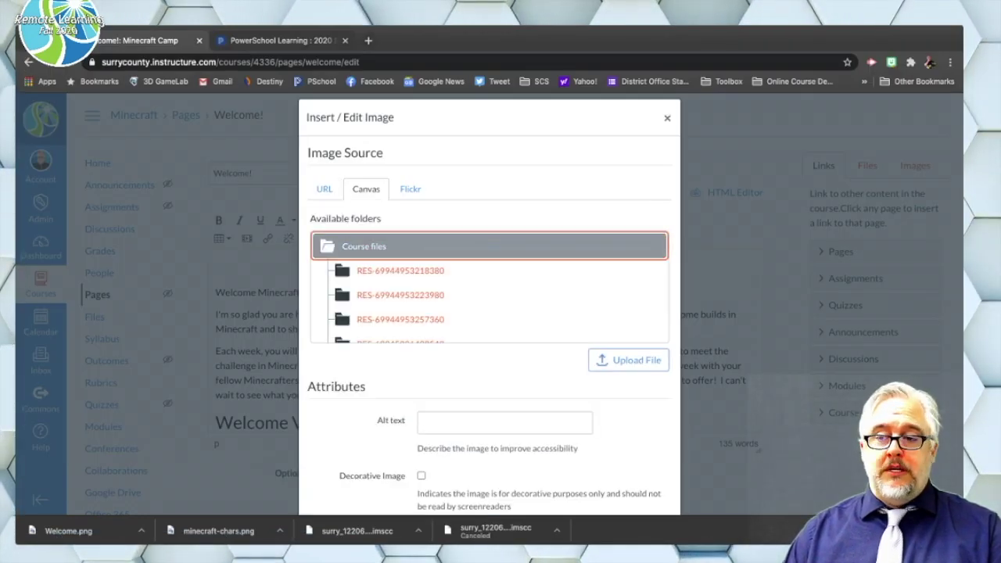
pyautogui.click(400, 319)
pyautogui.click(400, 295)
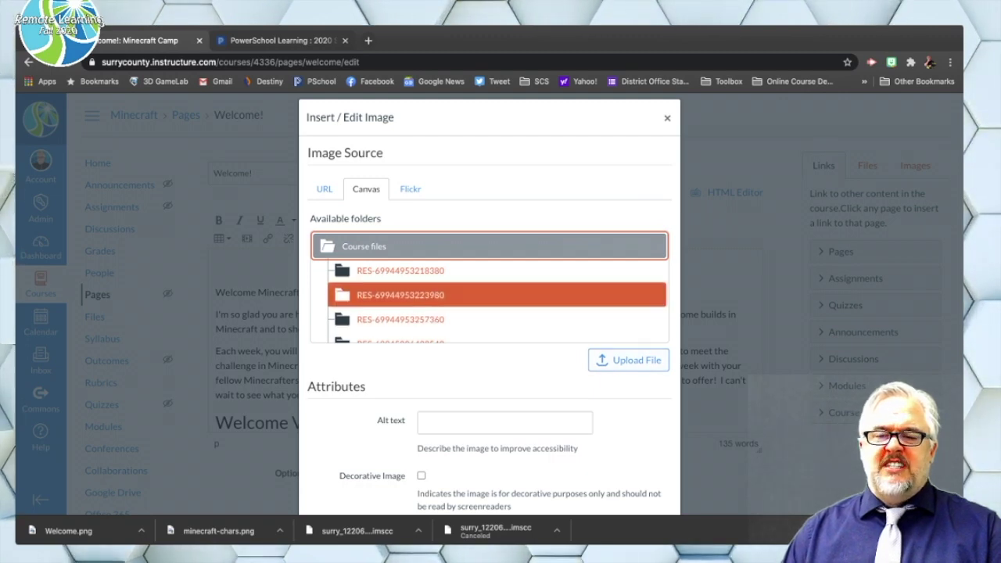
pyautogui.click(400, 270)
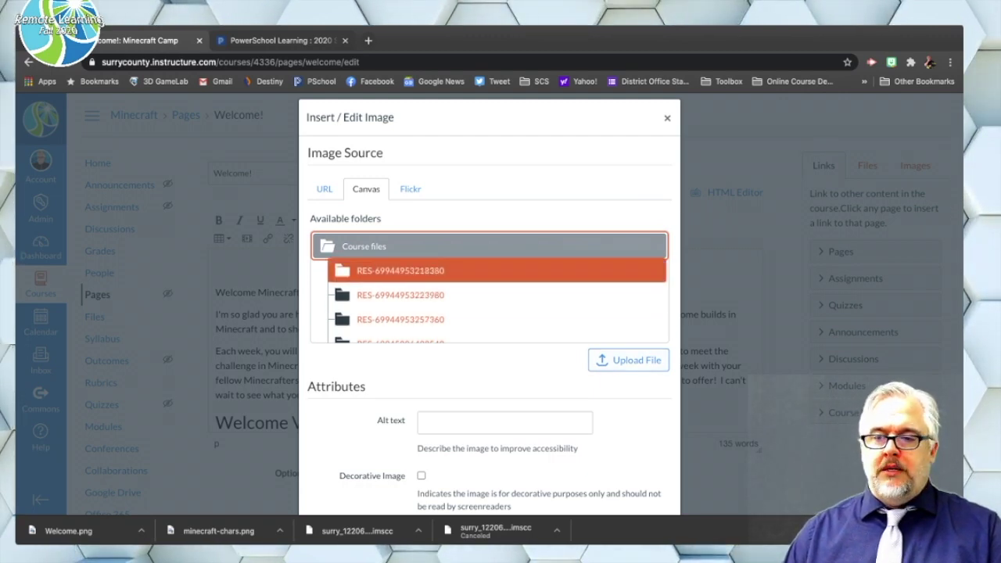
pyautogui.click(364, 245)
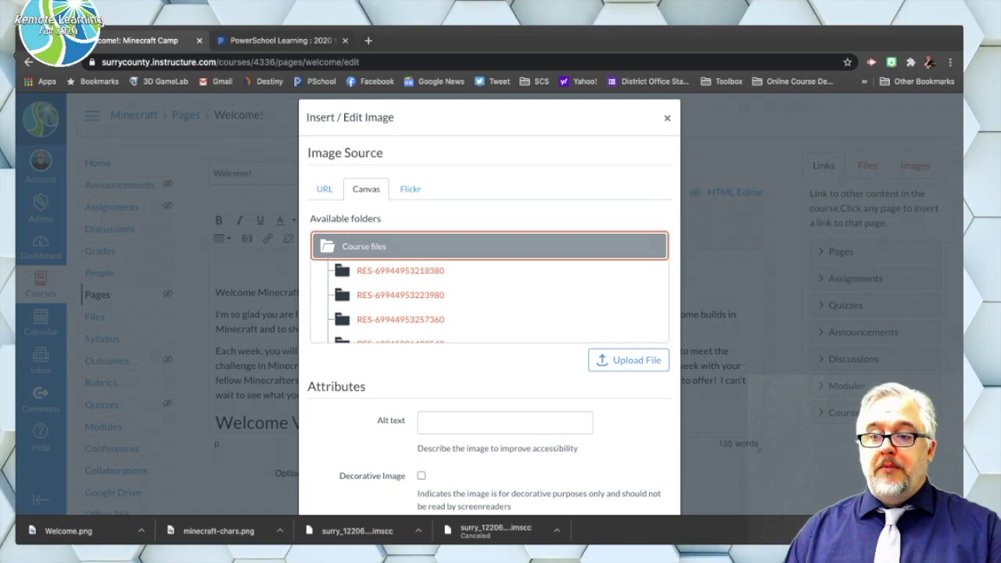
# Upload minecraft-chars.png to the Course files folder and insert it into the Welcome page
pyautogui.hotkey('shift', 'Tab')
pyautogui.press('Up')
pyautogui.press('Up')
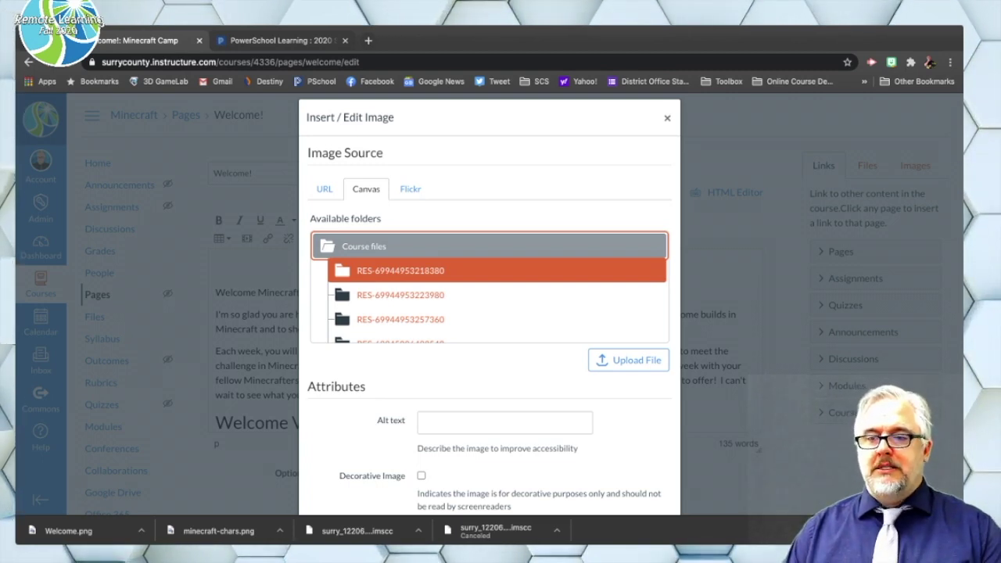
pyautogui.click(628, 360)
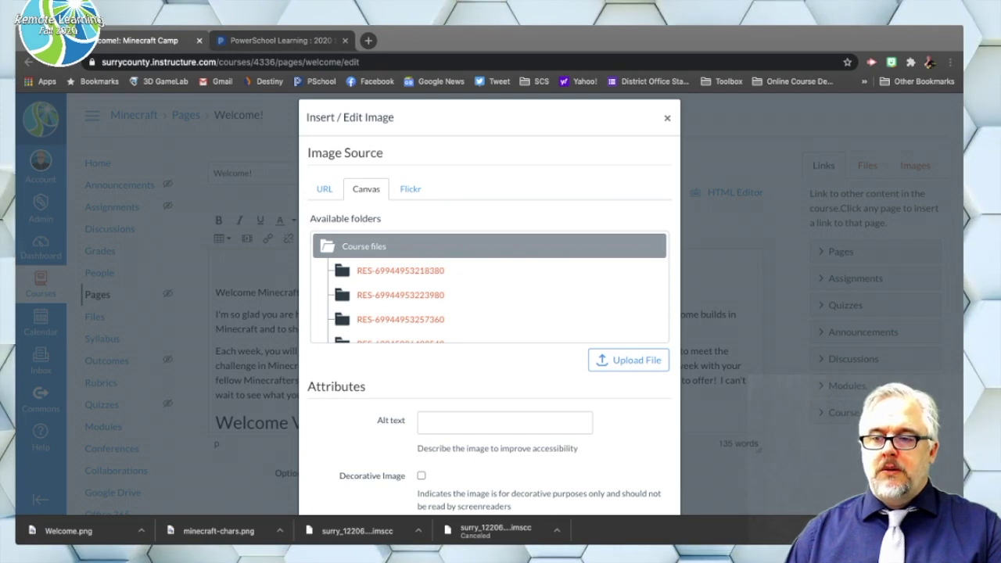
pyautogui.press('Return')
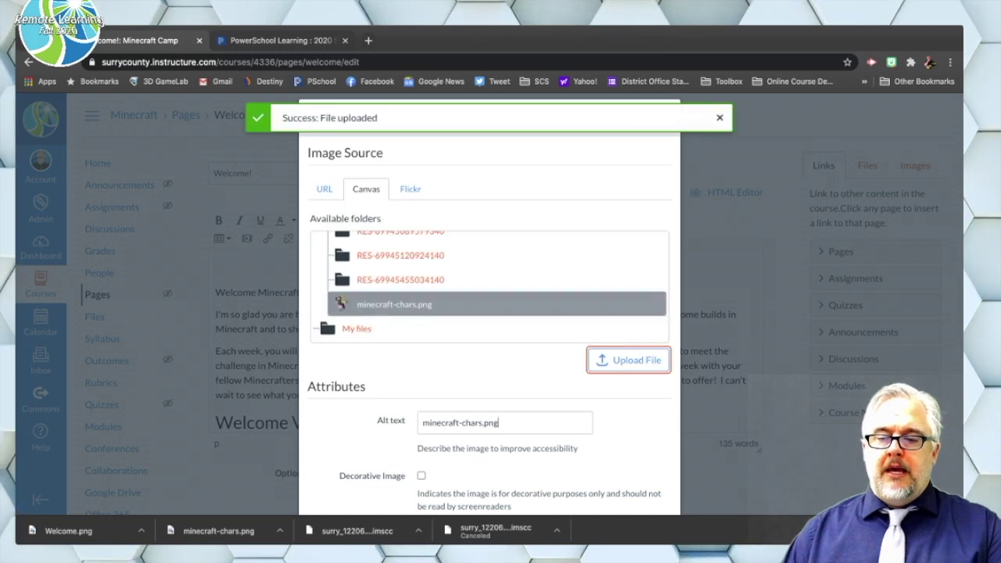
pyautogui.scroll(-1, 490, 313)
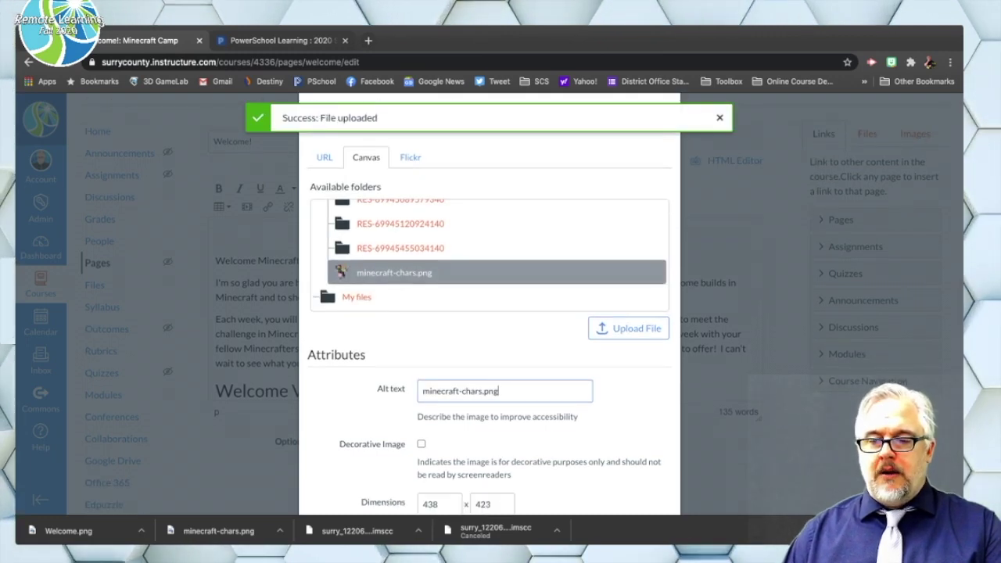
pyautogui.scroll(-2, 488, 313)
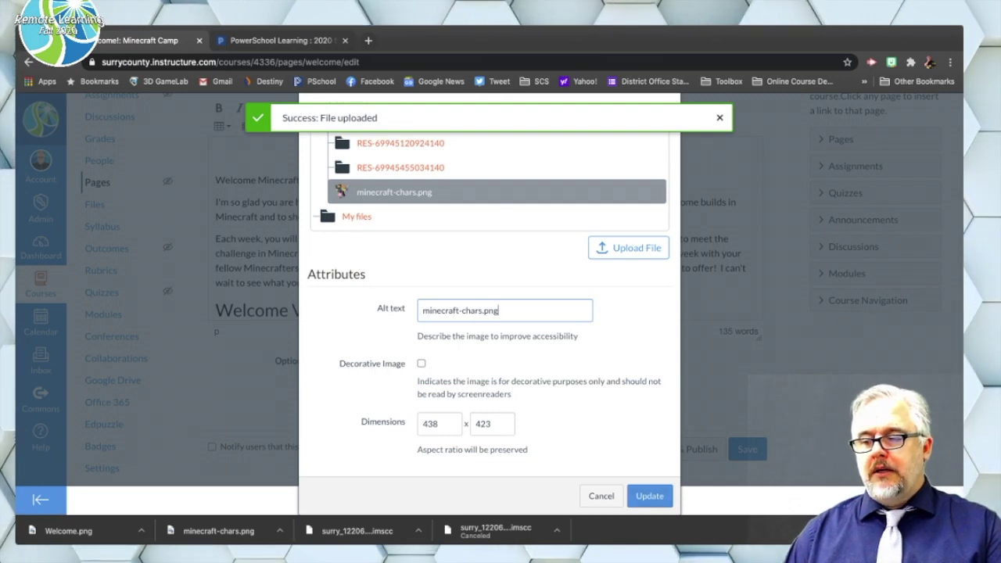
pyautogui.click(649, 496)
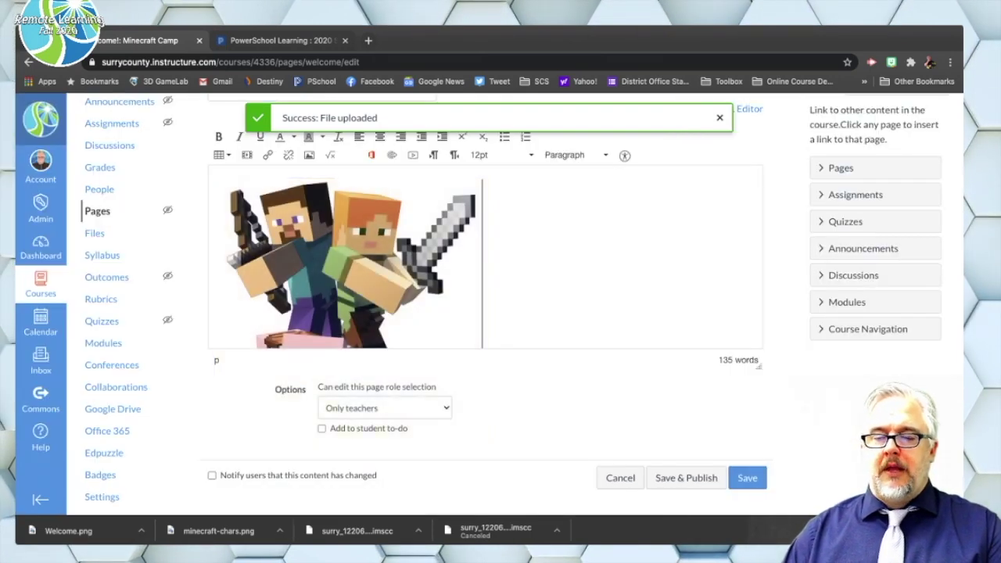
# Shrink the inserted minecraft-chars.png picture proportionally to slightly less than half its original size
pyautogui.scroll(2, 490, 313)
pyautogui.scroll(-1, 349, 344)
pyautogui.click(349, 344)
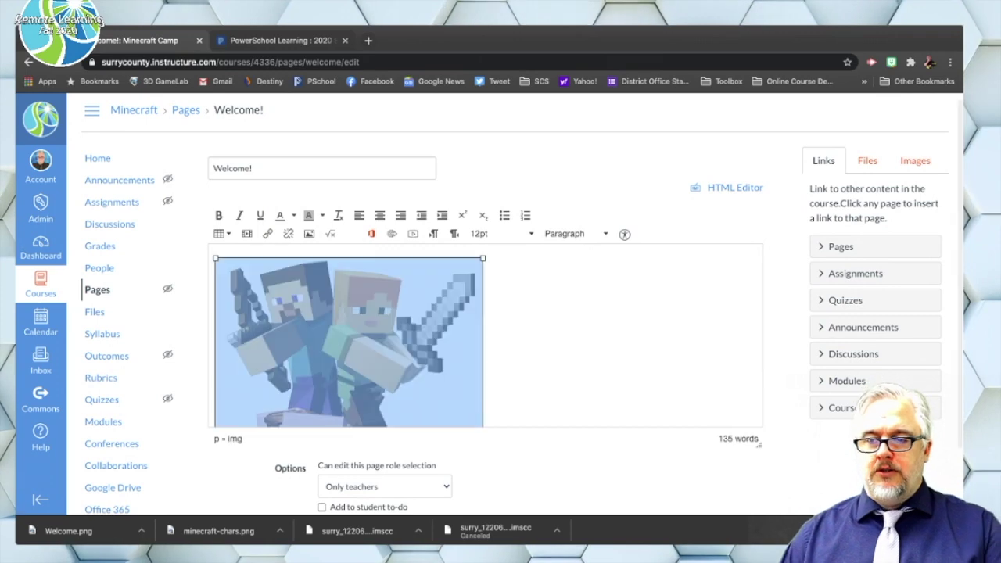
pyautogui.scroll(-3, 348, 344)
pyautogui.scroll(-2, 484, 336)
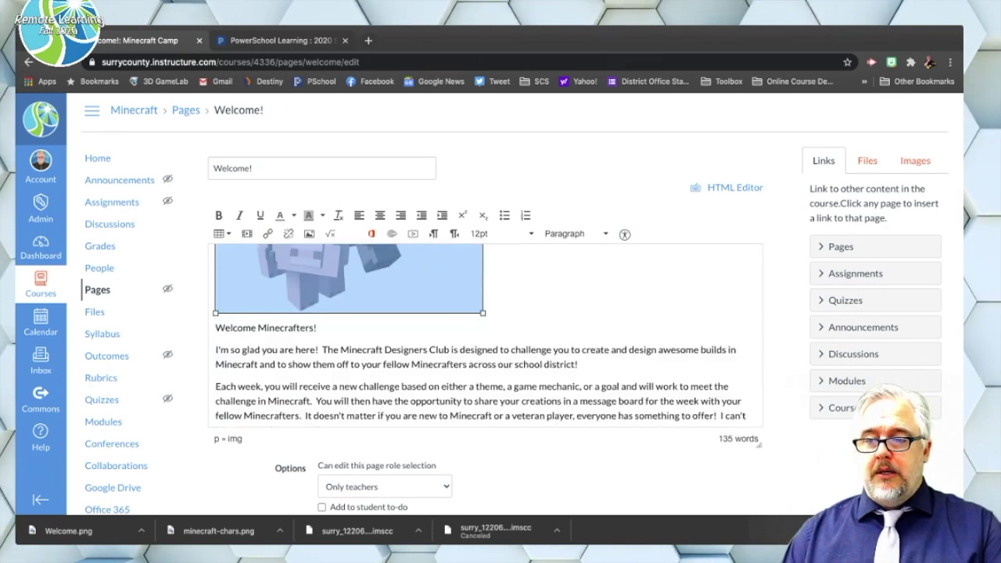
pyautogui.moveTo(482, 312); pyautogui.dragTo(409, 278)
pyautogui.scroll(3, 409, 277)
pyautogui.moveTo(408, 397); pyautogui.dragTo(338, 329)
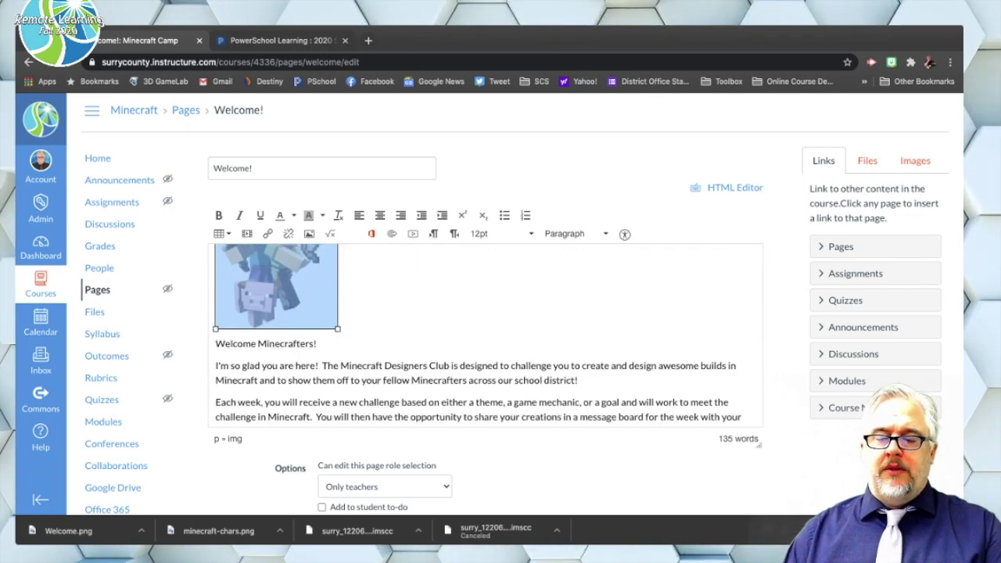
# Join the "Welcome Minecrafters!" line to the picture's paragraph so that it sits beside the character picture
pyautogui.click(216, 343)
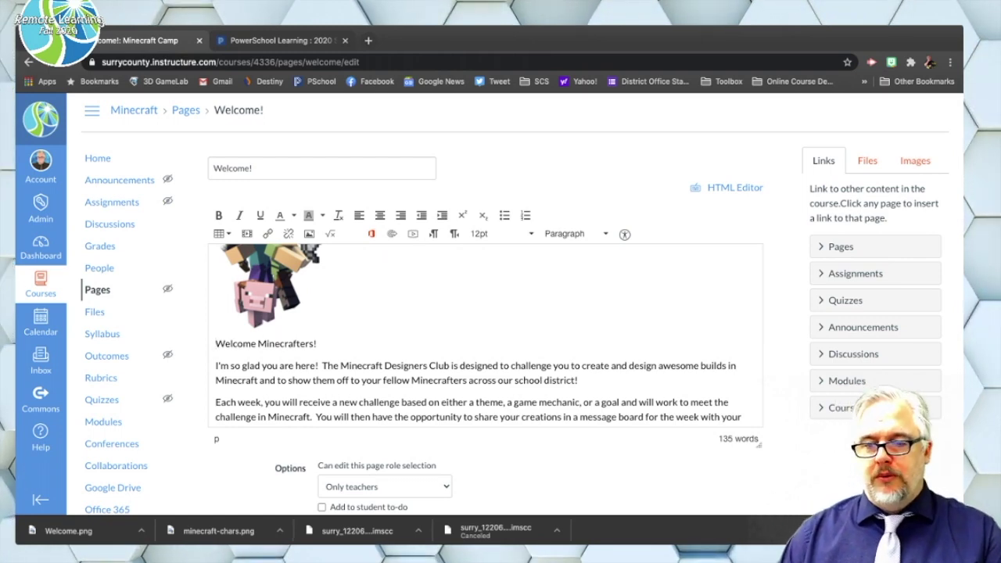
pyautogui.click(276, 288)
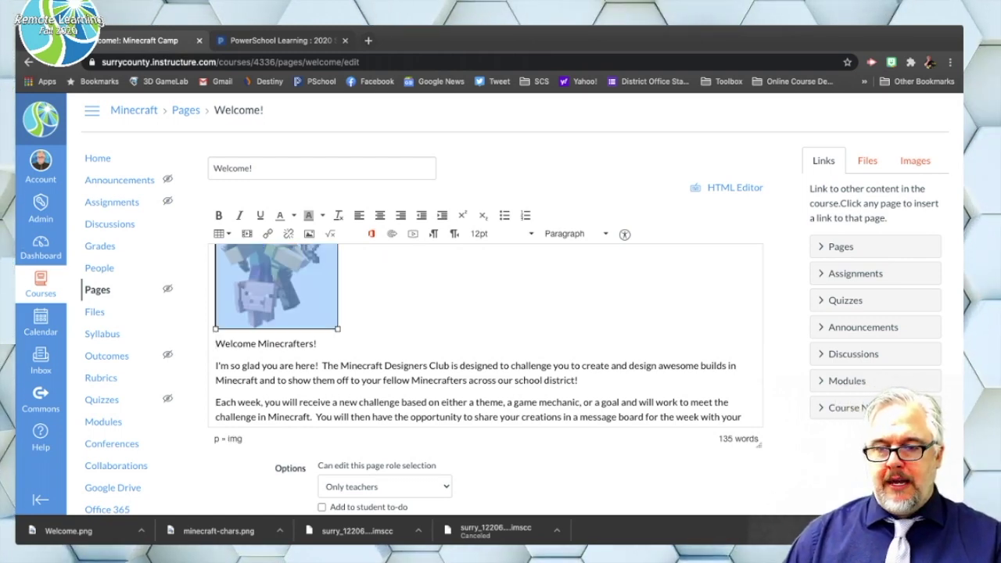
pyautogui.press('BackSpace')
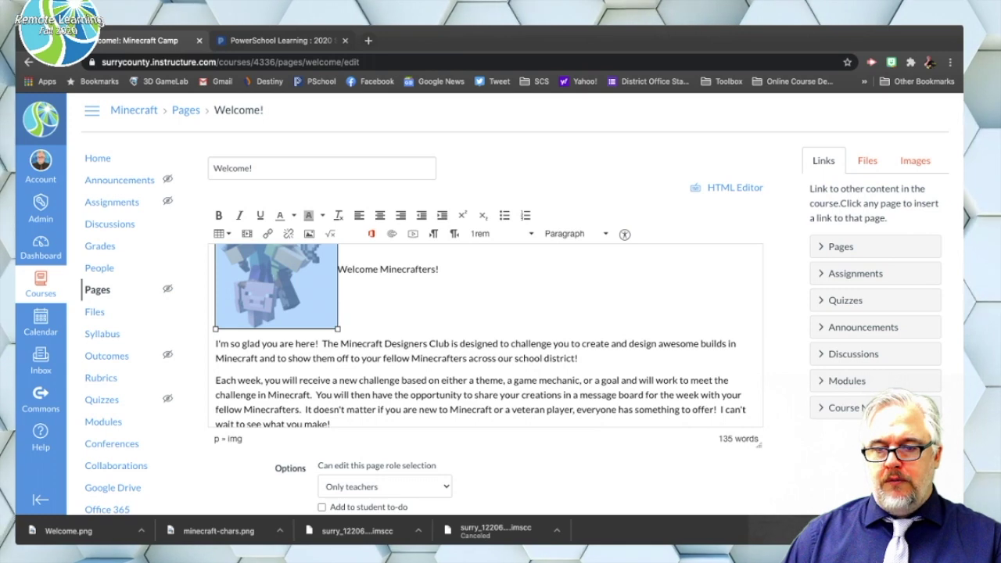
pyautogui.click(216, 343)
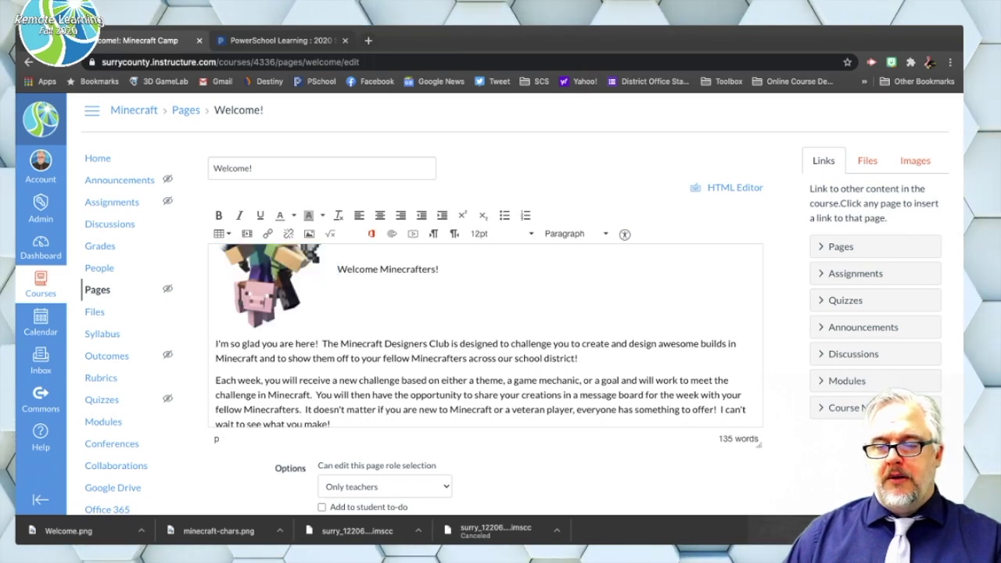
pyautogui.scroll(1, 484, 336)
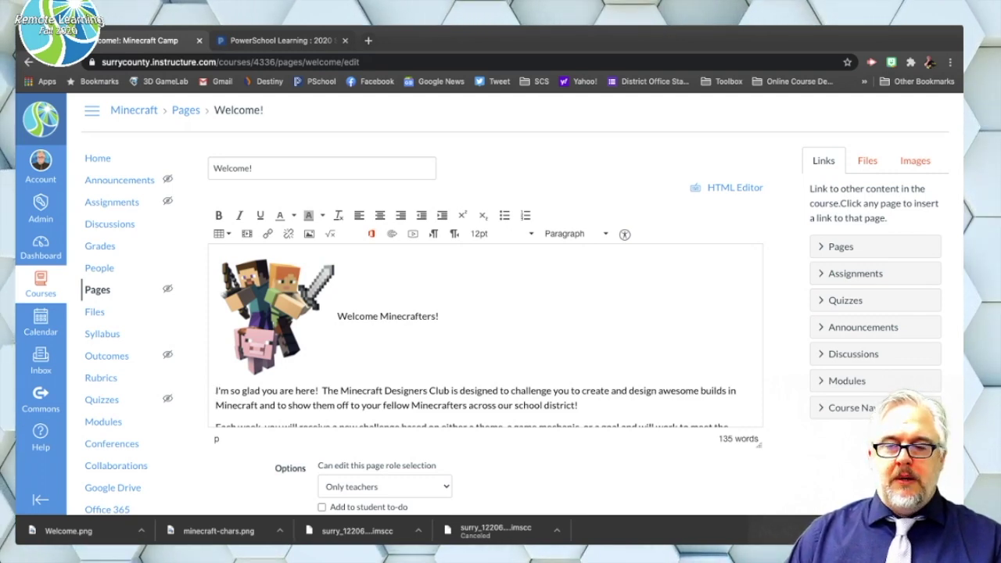
# Left-align the character picture so that the welcome paragraphs wrap around its right side
pyautogui.click(277, 316)
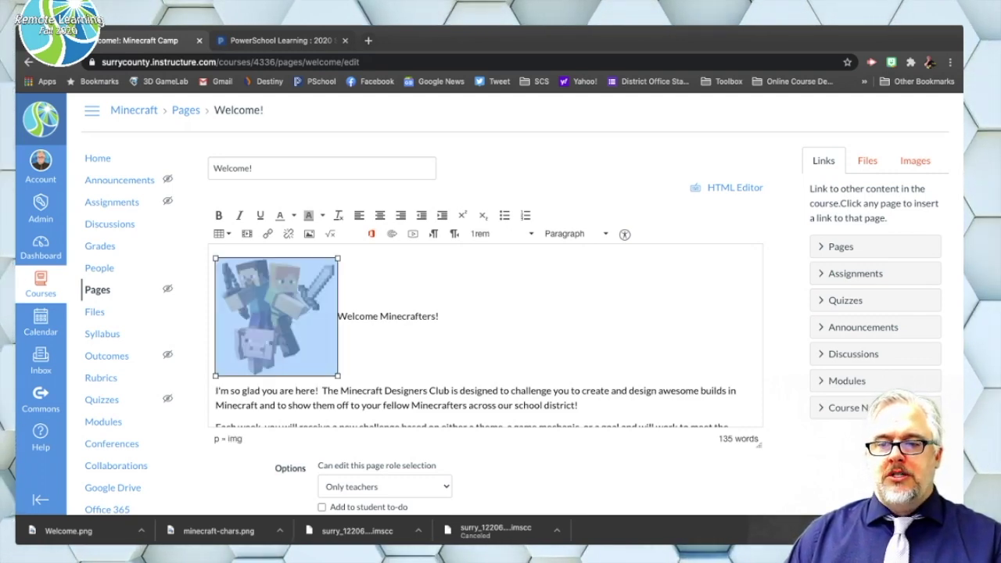
pyautogui.click(358, 215)
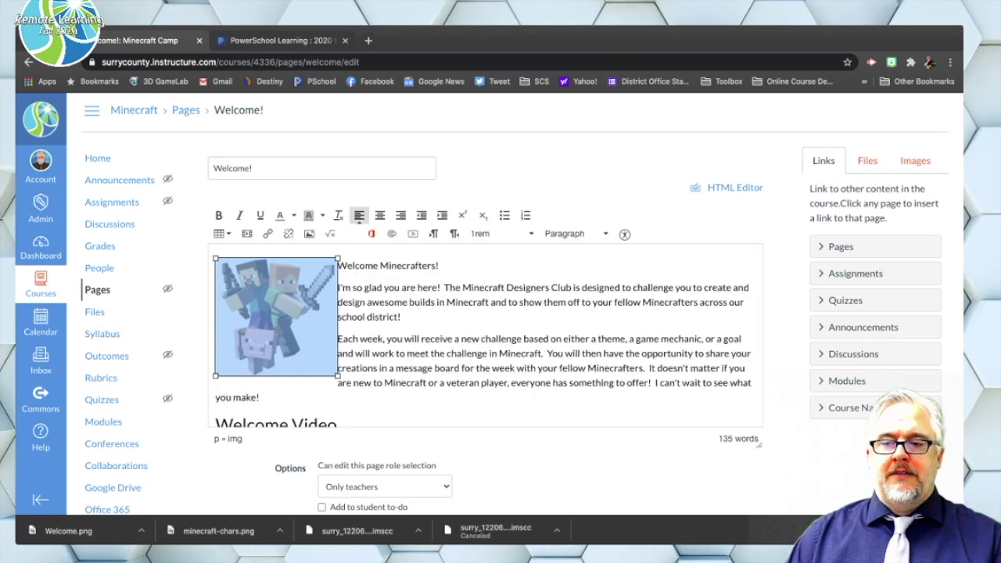
pyautogui.click(435, 367)
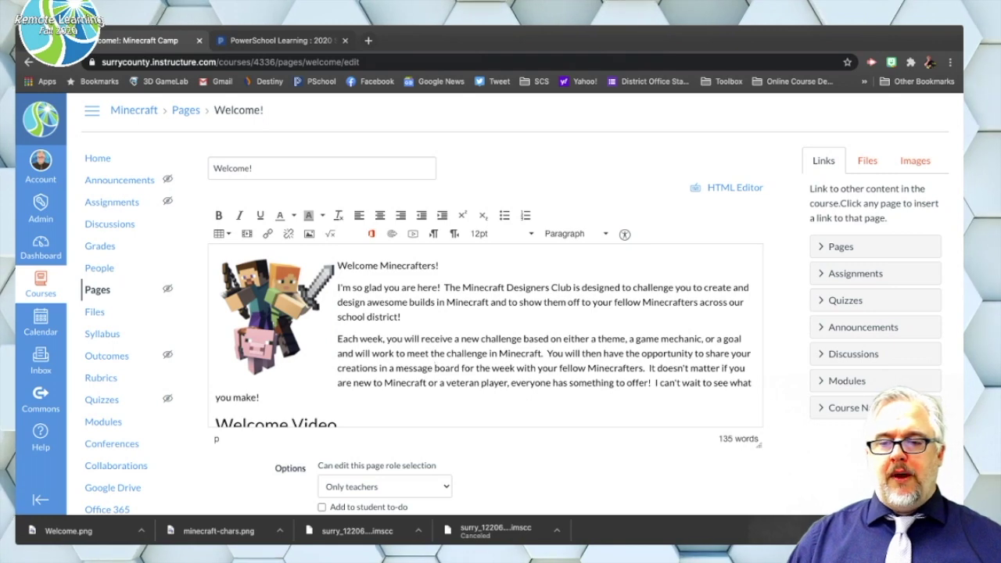
# Add a blank line above the character picture and place the text cursor in it
pyautogui.scroll(1, 435, 368)
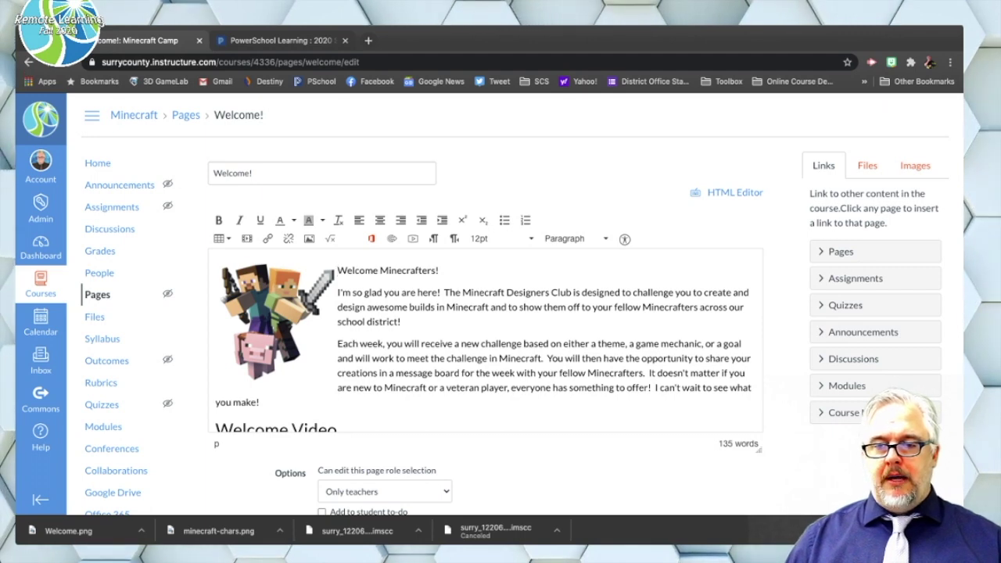
pyautogui.click(276, 321)
pyautogui.press('Left')
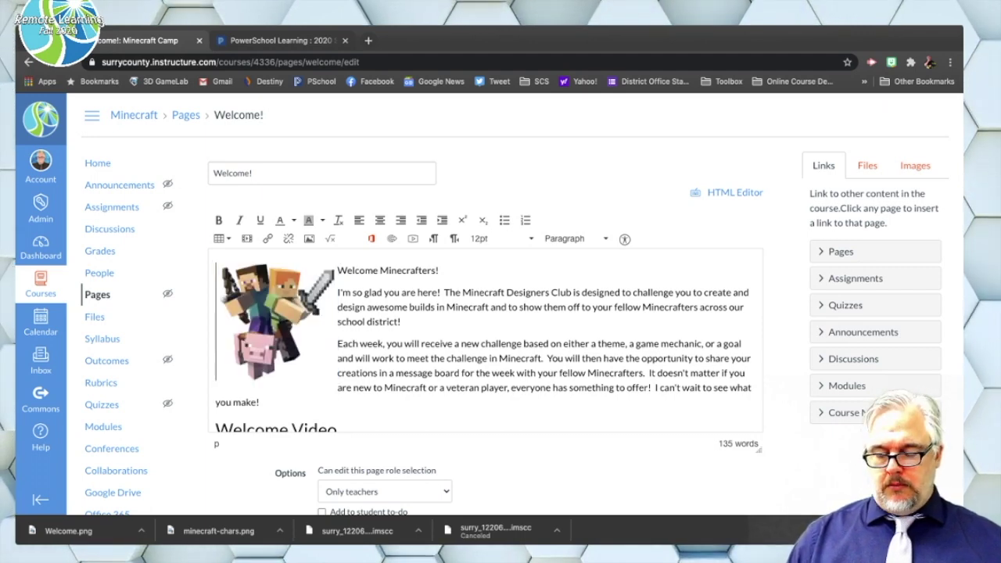
pyautogui.press('Return')
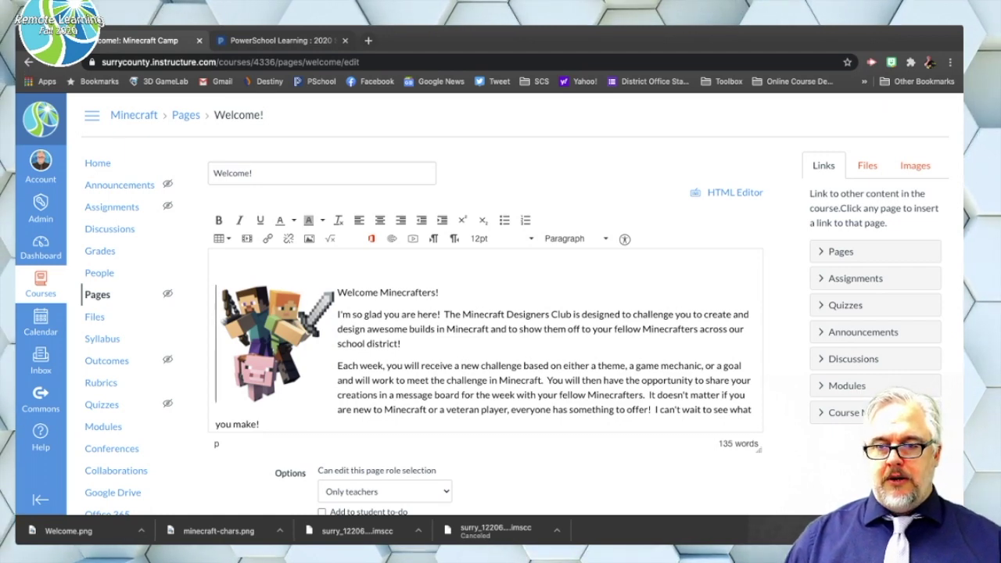
pyautogui.click(216, 269)
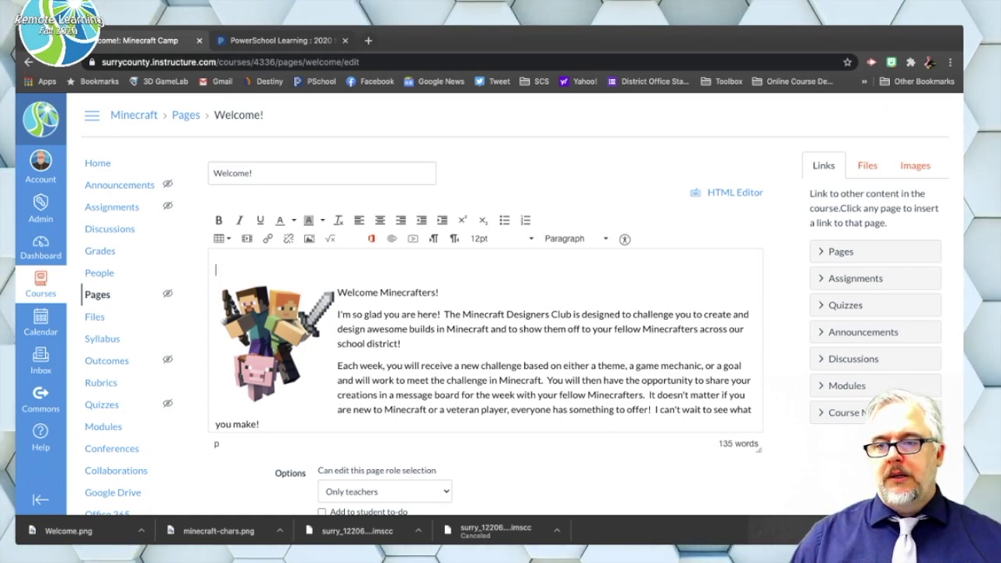
# Upload Welcome.png into the Course files folder as the source for a new image on the blank line
pyautogui.click(309, 238)
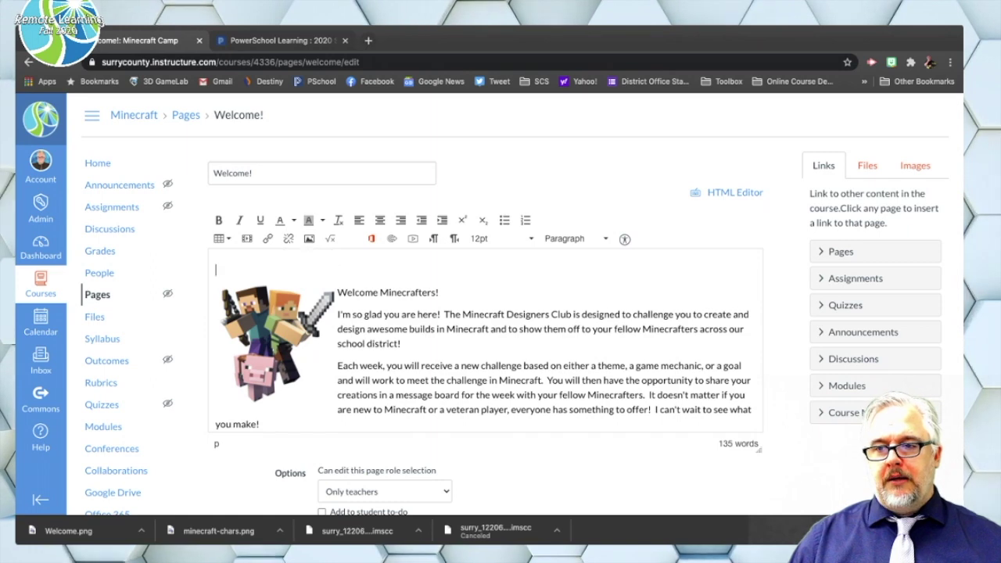
pyautogui.click(365, 194)
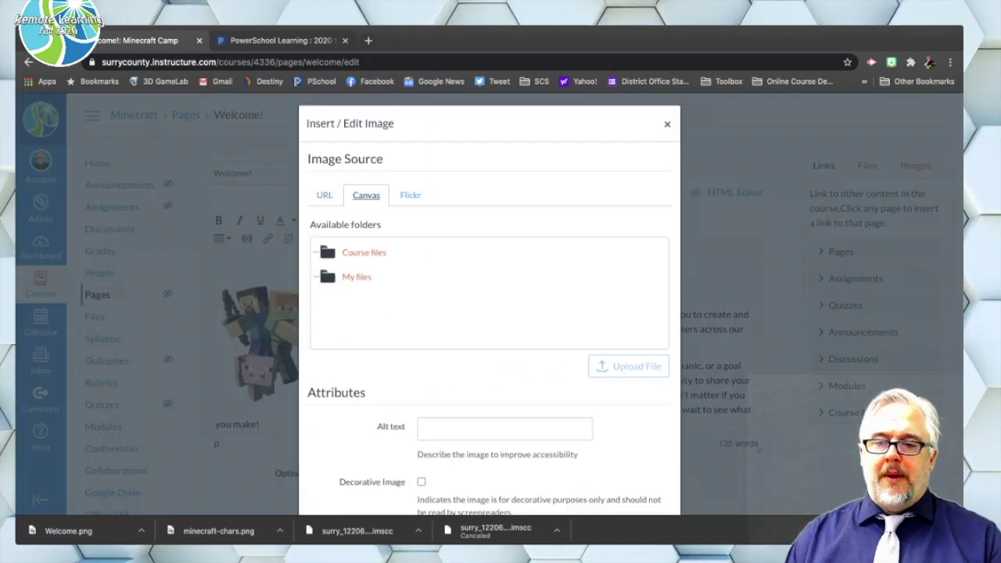
pyautogui.click(364, 252)
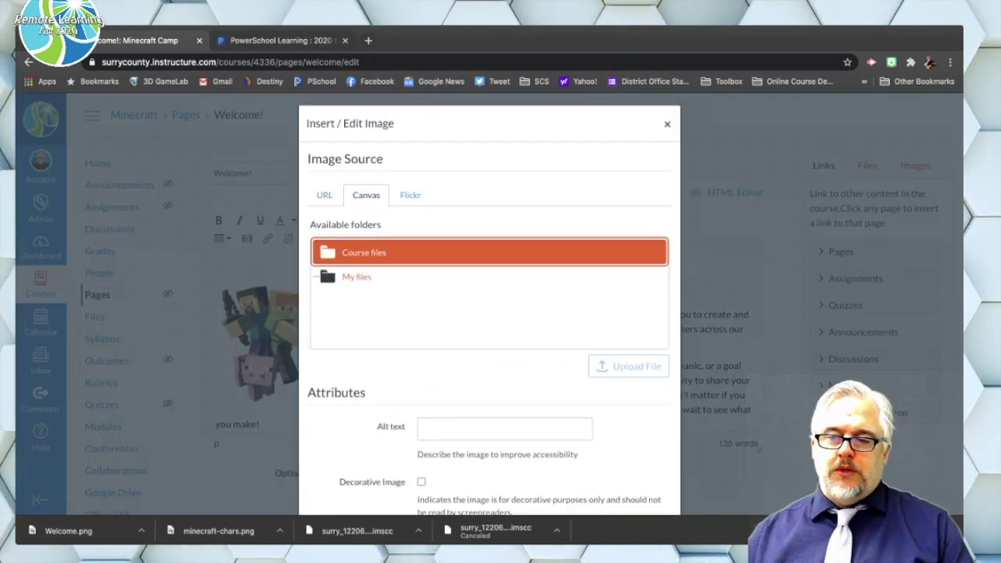
pyautogui.press('Tab')
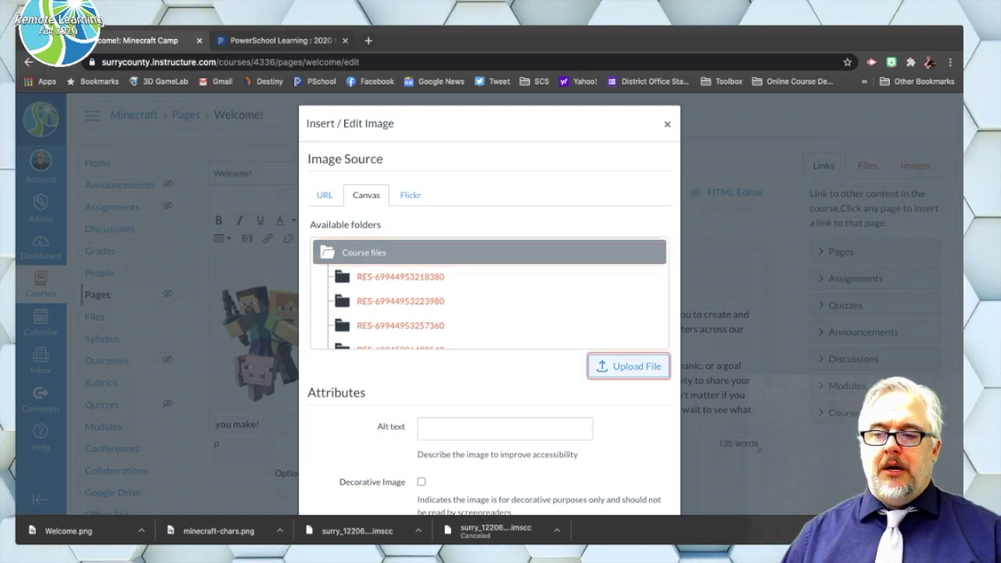
pyautogui.press('Return')
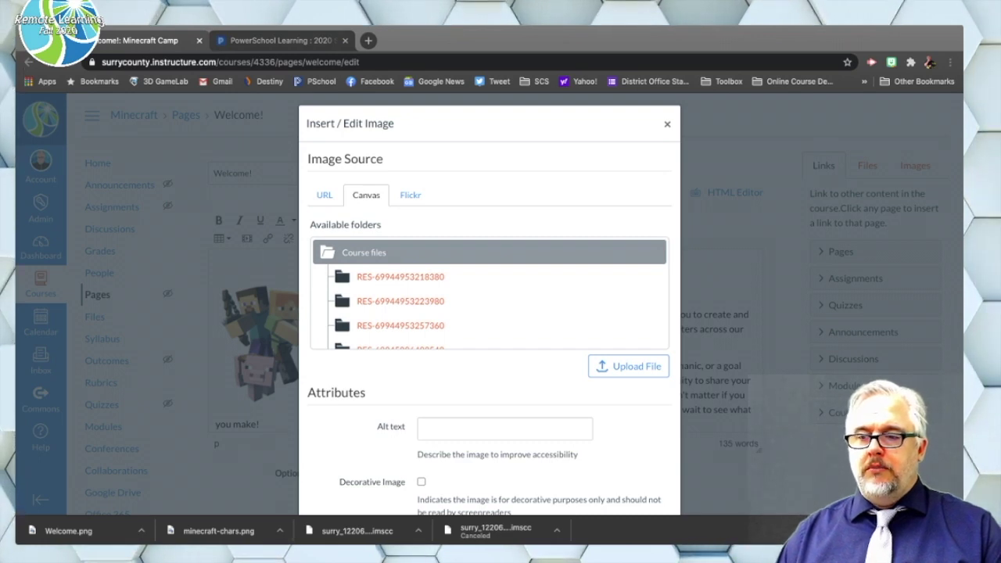
pyautogui.press('Return')
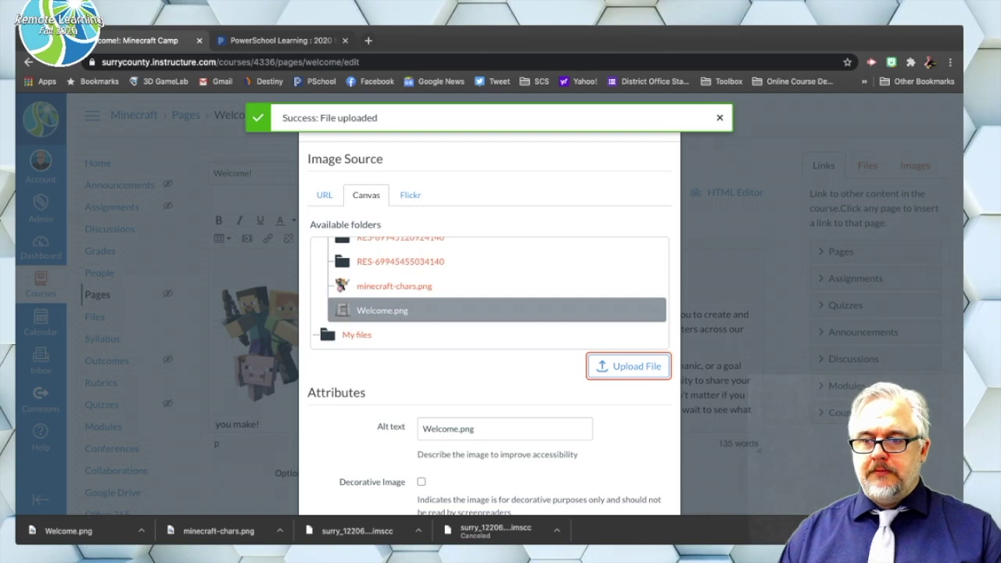
# Insert the uploaded Welcome.png above the character picture and centre it on its line
pyautogui.scroll(-3, 489, 352)
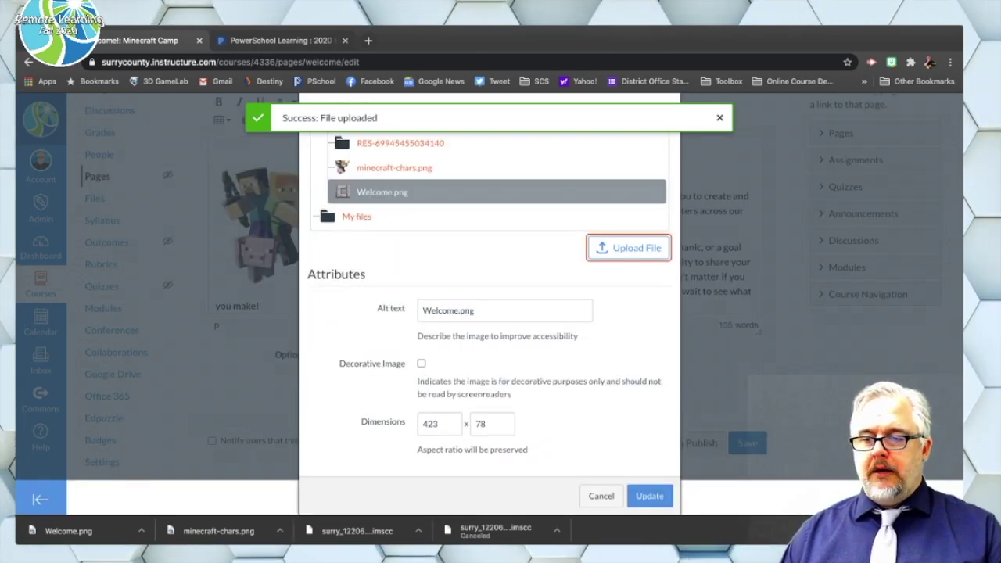
pyautogui.click(649, 496)
pyautogui.scroll(2, 488, 321)
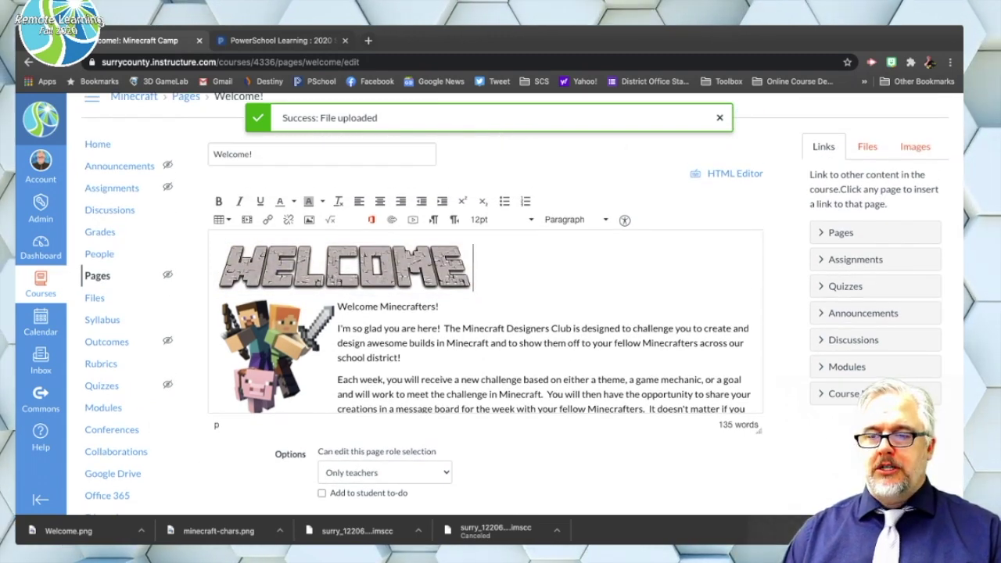
pyautogui.click(374, 264)
pyautogui.click(379, 201)
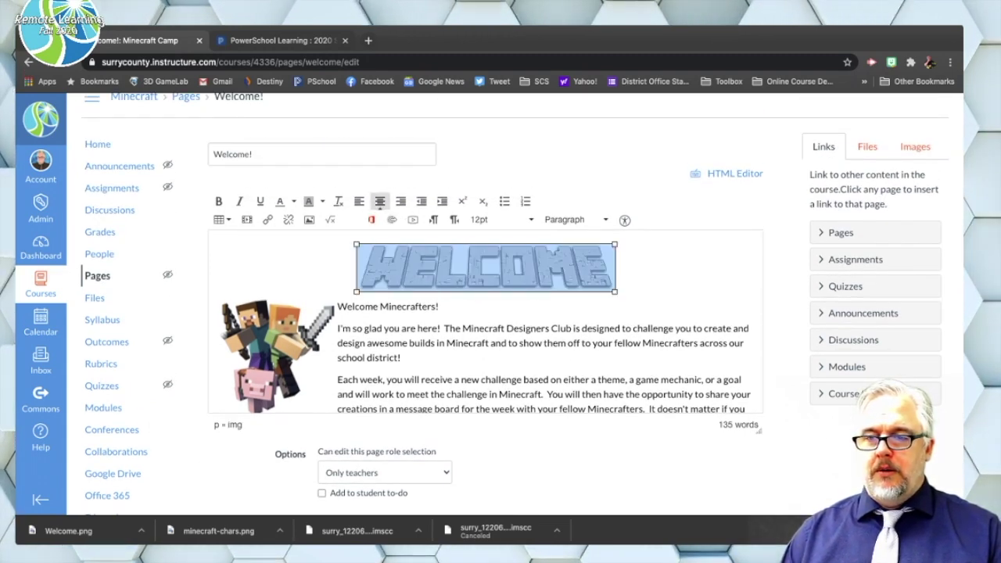
pyautogui.click(402, 357)
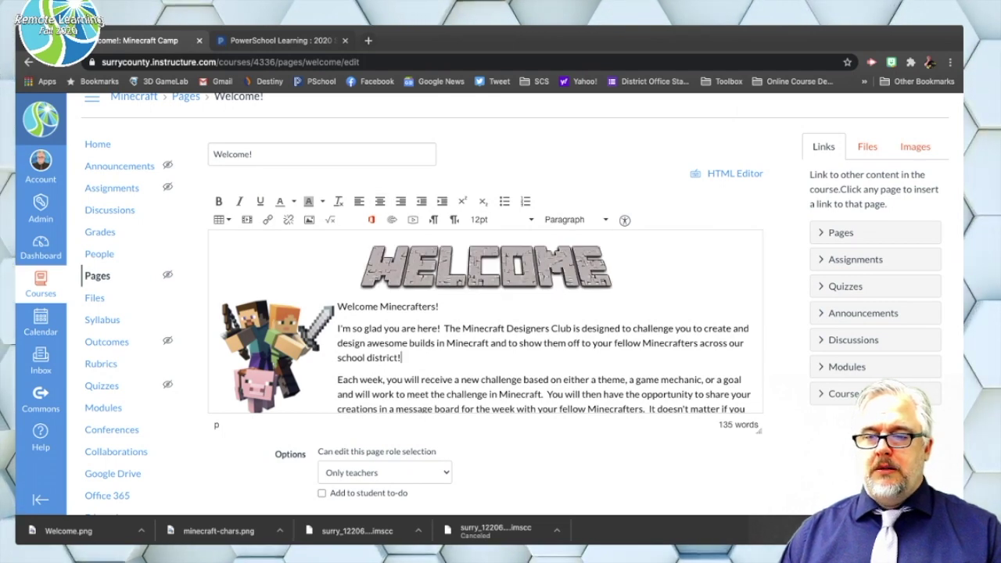
# Open youtube.com in a new browser tab, open the "Welcome - Minecraft Designers Club 2020" video from the uploads, and copy its link
pyautogui.scroll(-5, 485, 321)
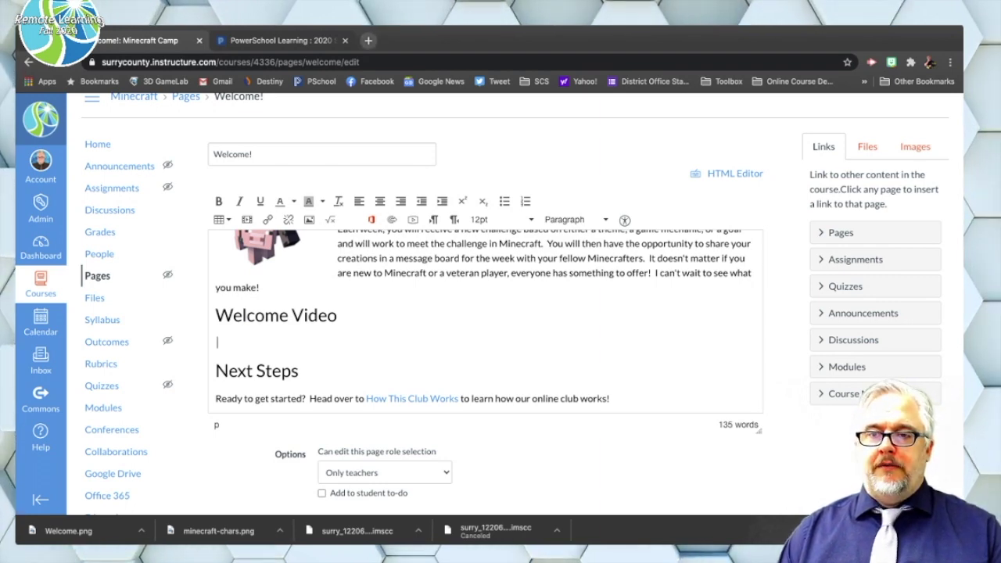
pyautogui.press('super+t')
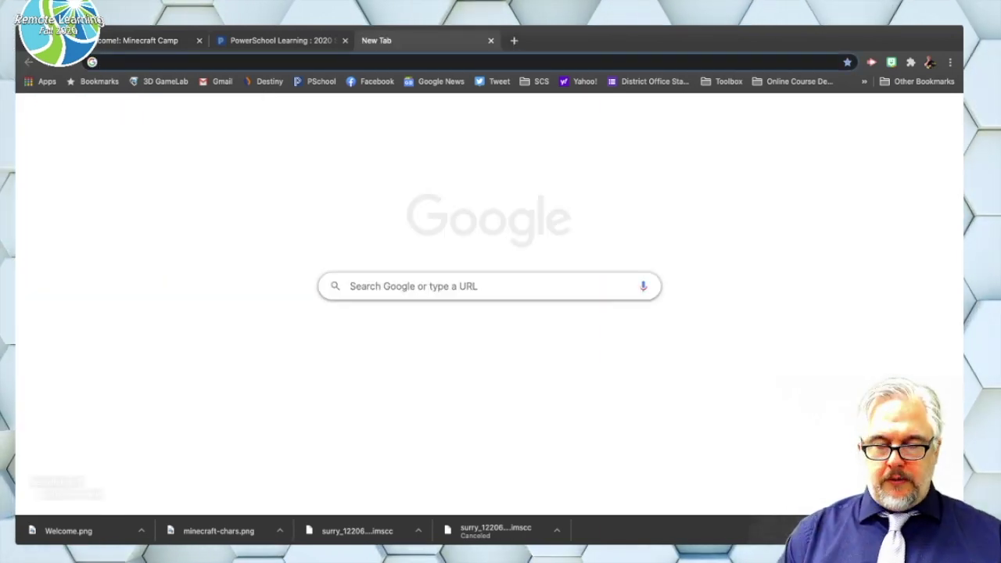
pyautogui.write('youtube.com')
pyautogui.press('Return')
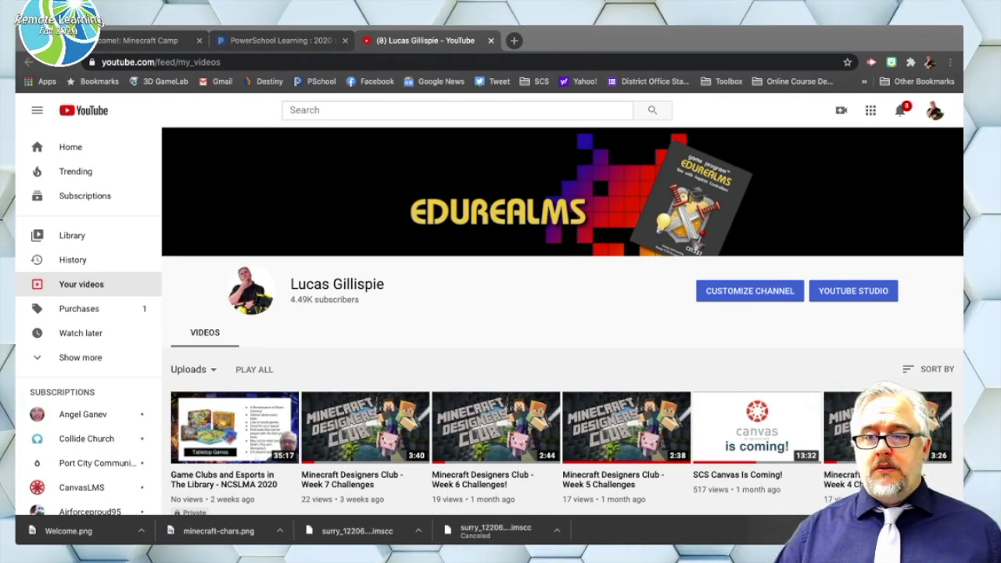
pyautogui.scroll(-2, 559, 321)
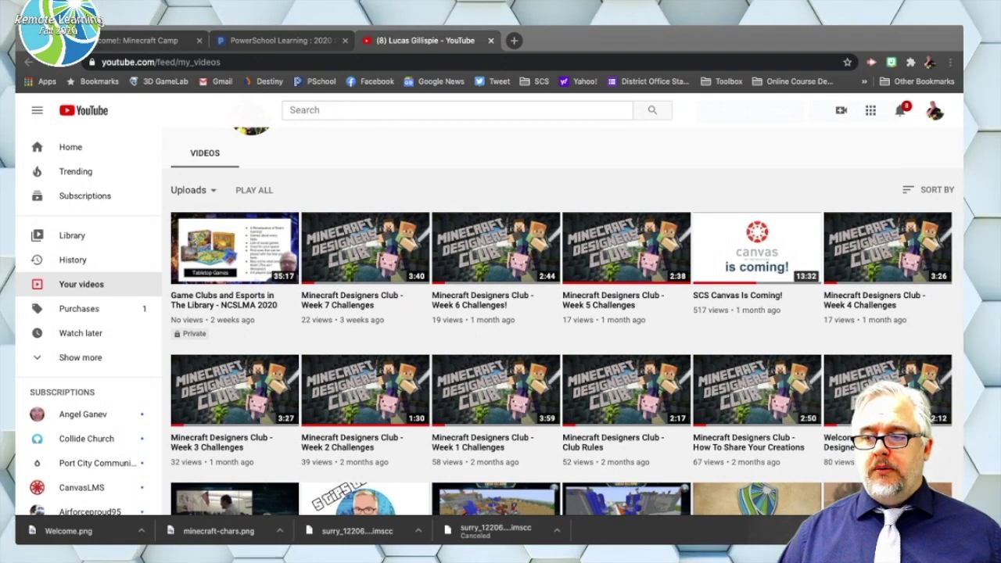
pyautogui.click(887, 397)
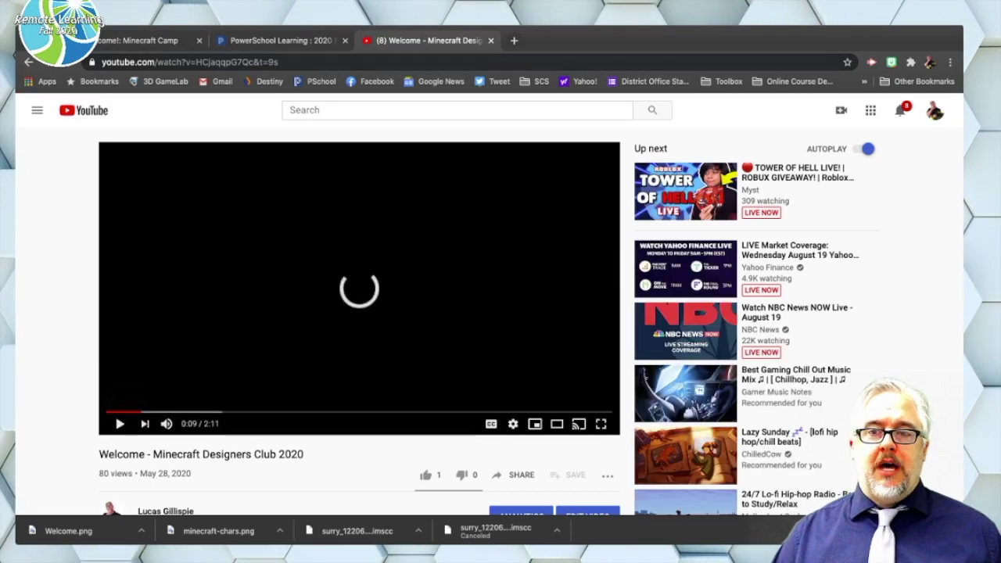
pyautogui.click(291, 62)
pyautogui.hotkey('ctrl', 'c')
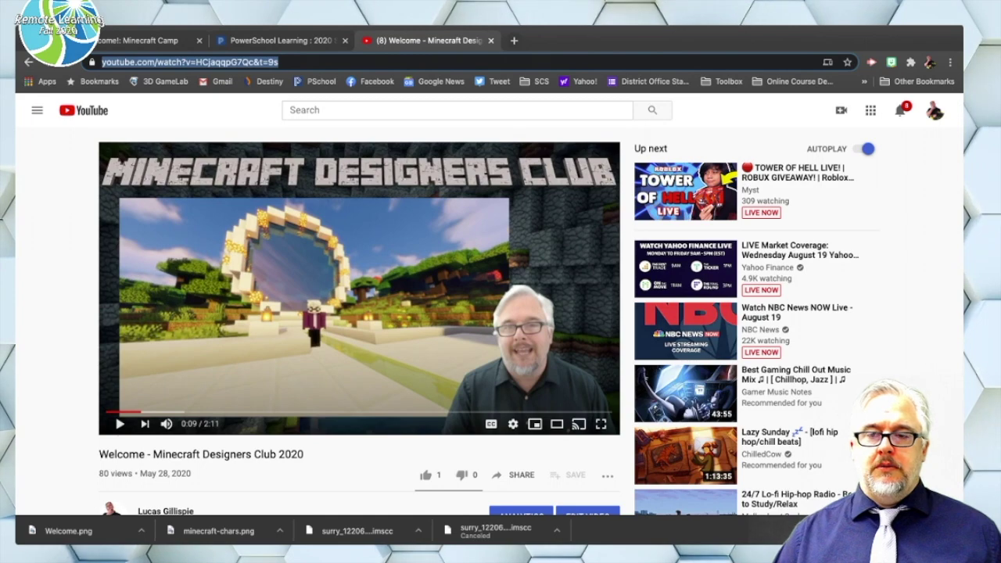
# Return to the Canvas page editor and embed the copied YouTube video on the empty line under the "Welcome Video" heading
pyautogui.click(138, 40)
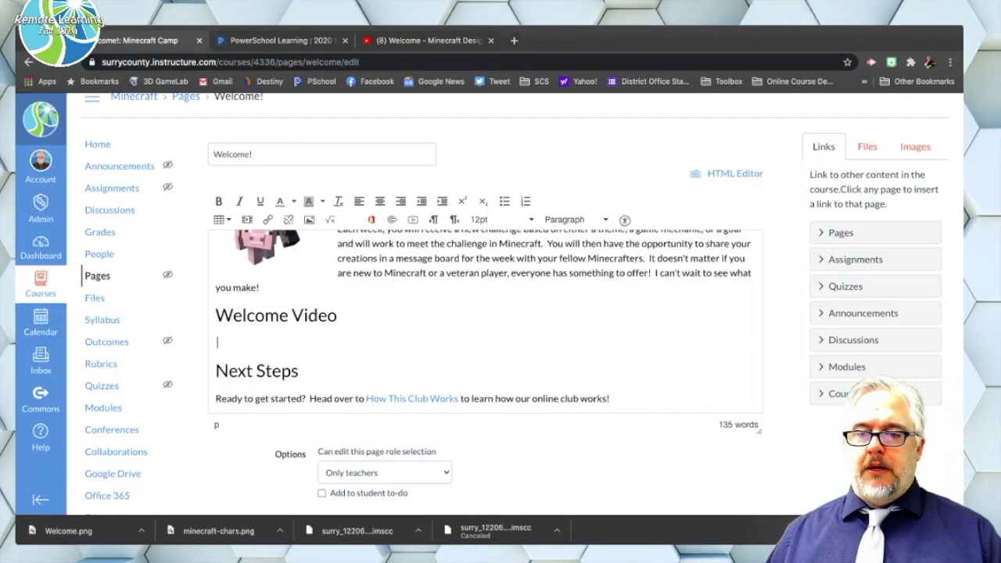
pyautogui.click(217, 370)
pyautogui.click(218, 343)
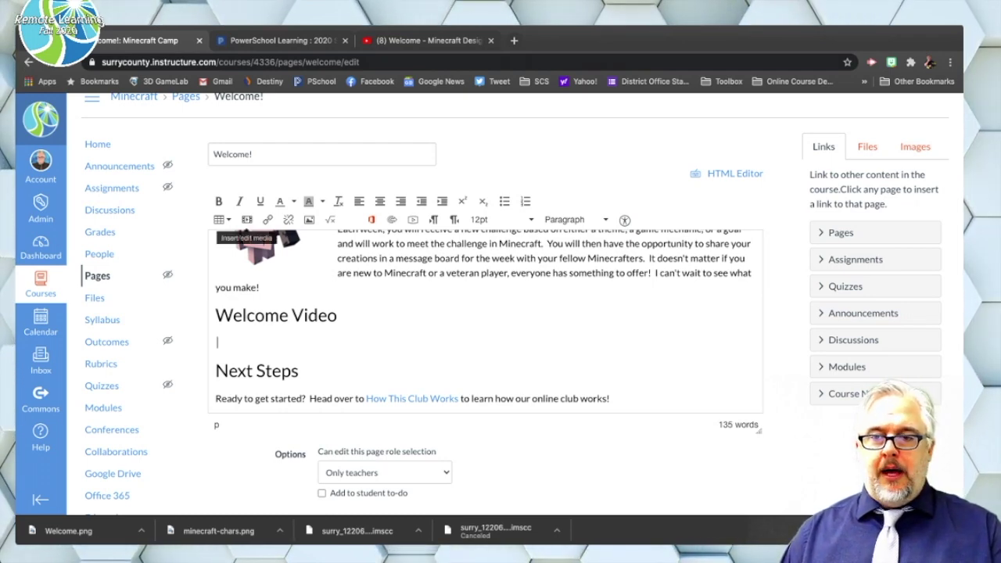
pyautogui.click(247, 219)
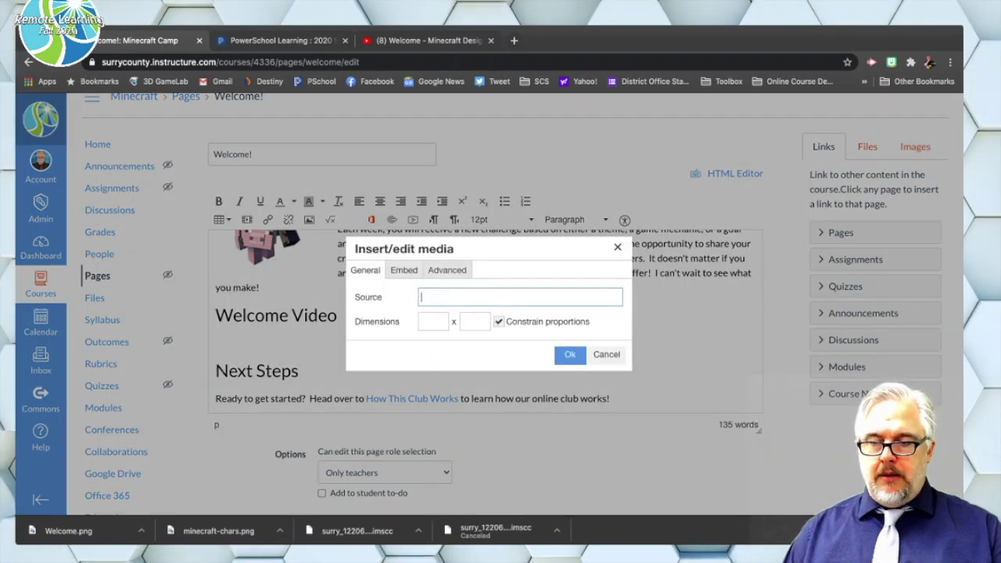
pyautogui.hotkey('ctrl', 'v')
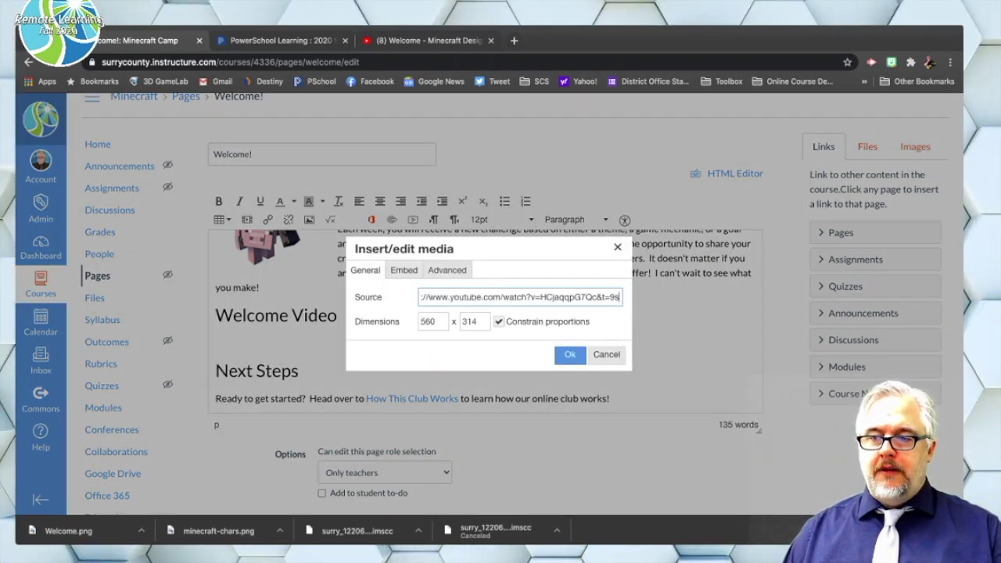
pyautogui.press('Return')
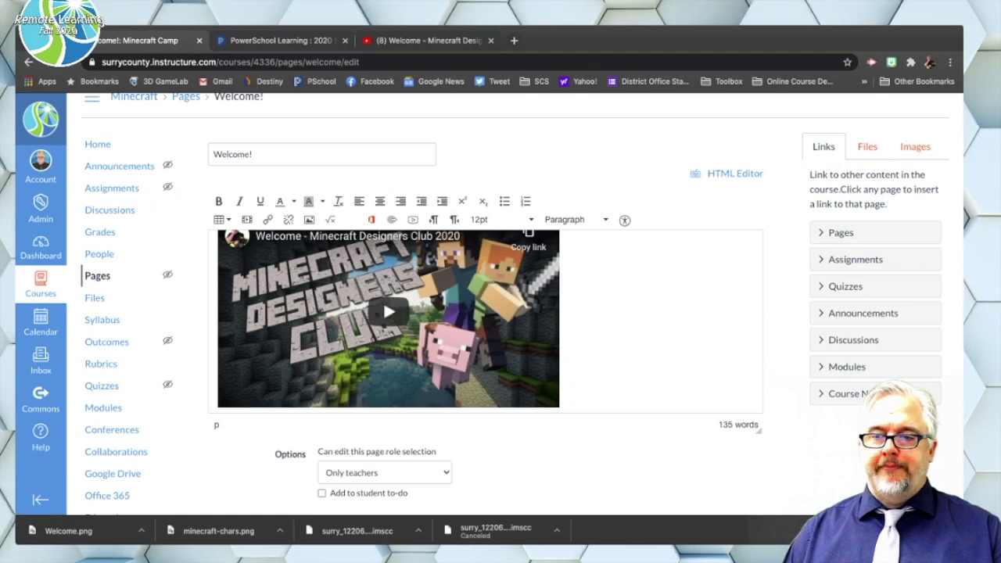
# Save the Welcome page with its embedded video, without publishing it
pyautogui.scroll(1, 484, 320)
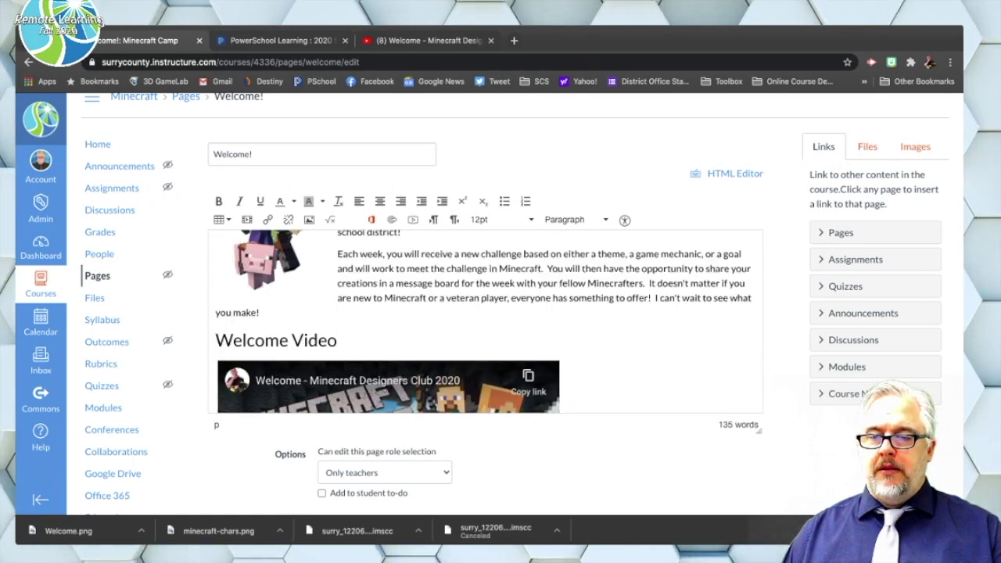
pyautogui.scroll(-4, 485, 321)
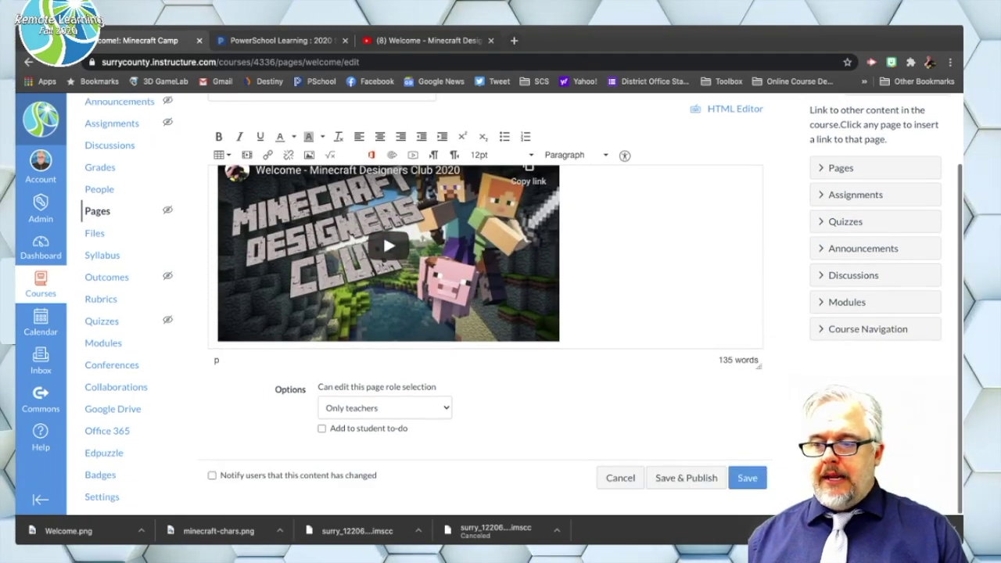
pyautogui.click(747, 477)
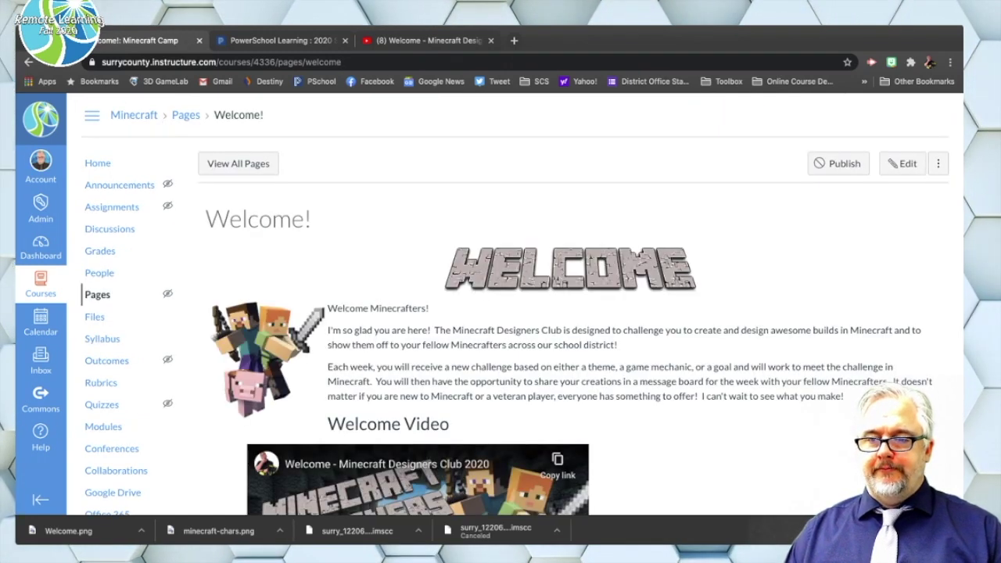
# Reopen the Welcome page for editing, delete the broken IFrame image placeholder beside the video, and save the page
pyautogui.scroll(-3, 412, 312)
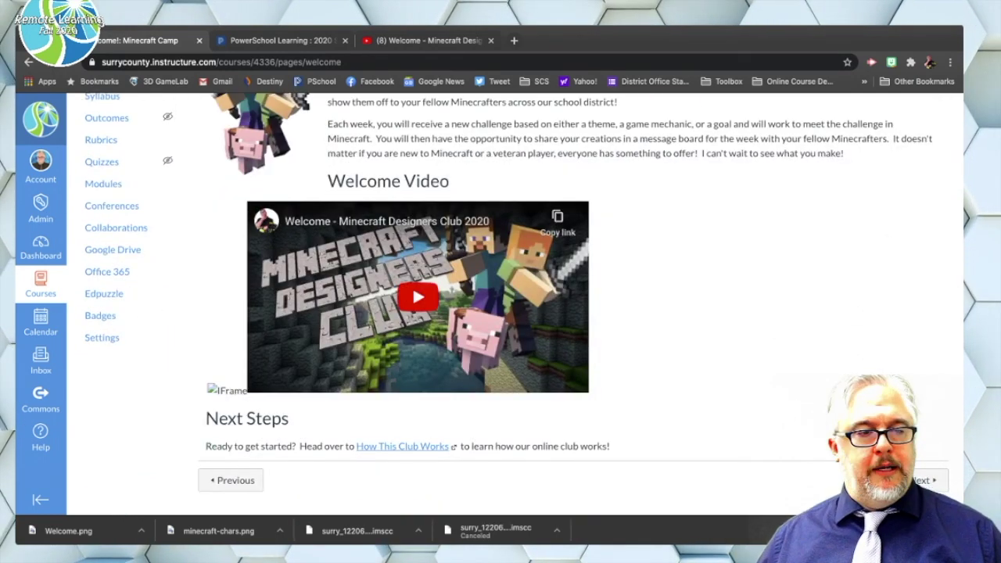
pyautogui.scroll(1, 500, 312)
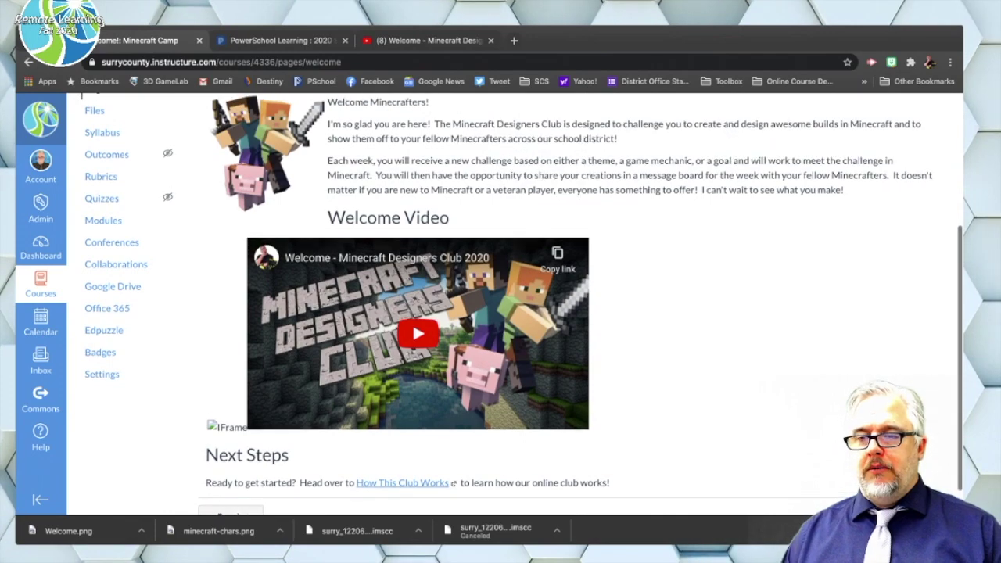
pyautogui.scroll(3, 500, 313)
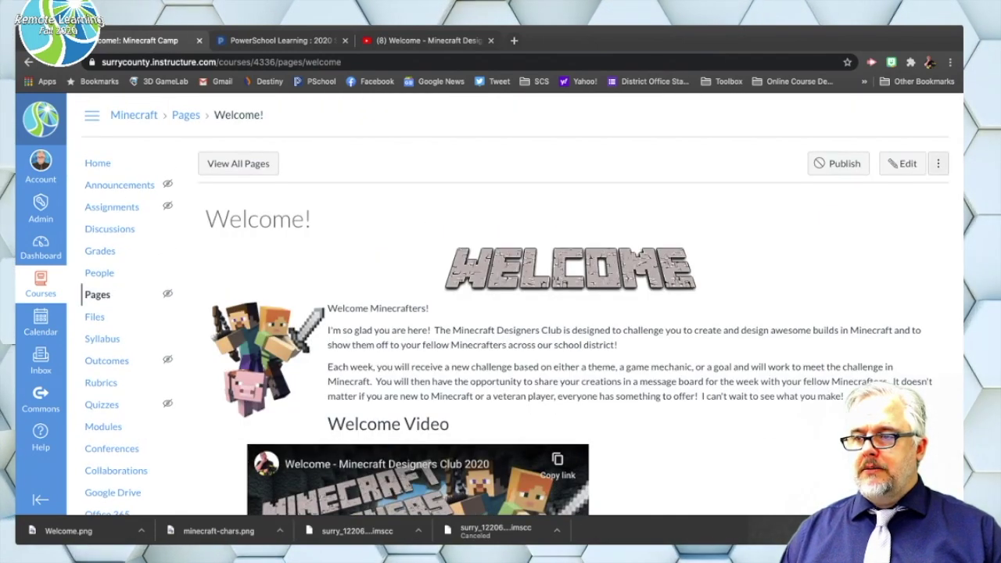
pyautogui.click(902, 163)
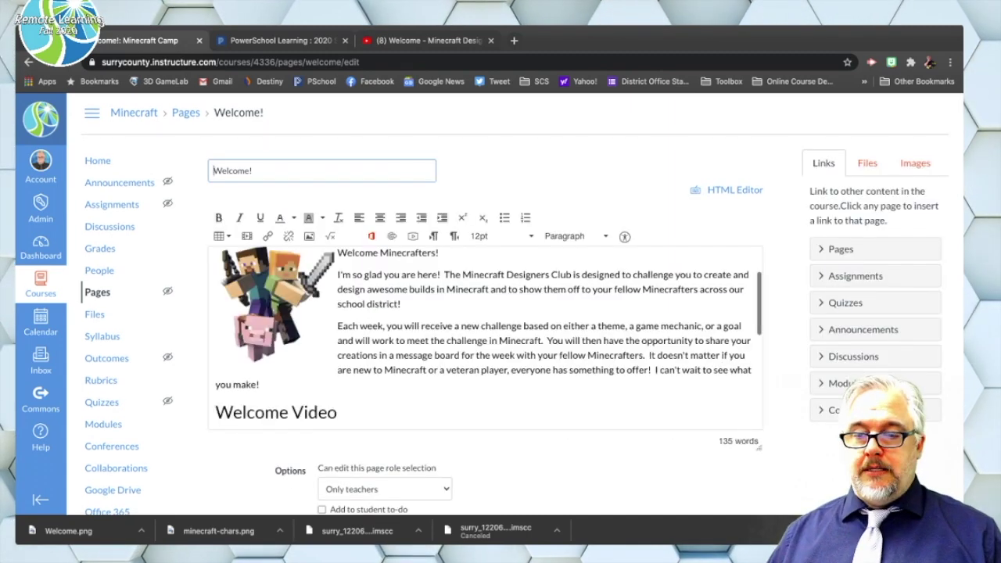
pyautogui.scroll(-5, 484, 337)
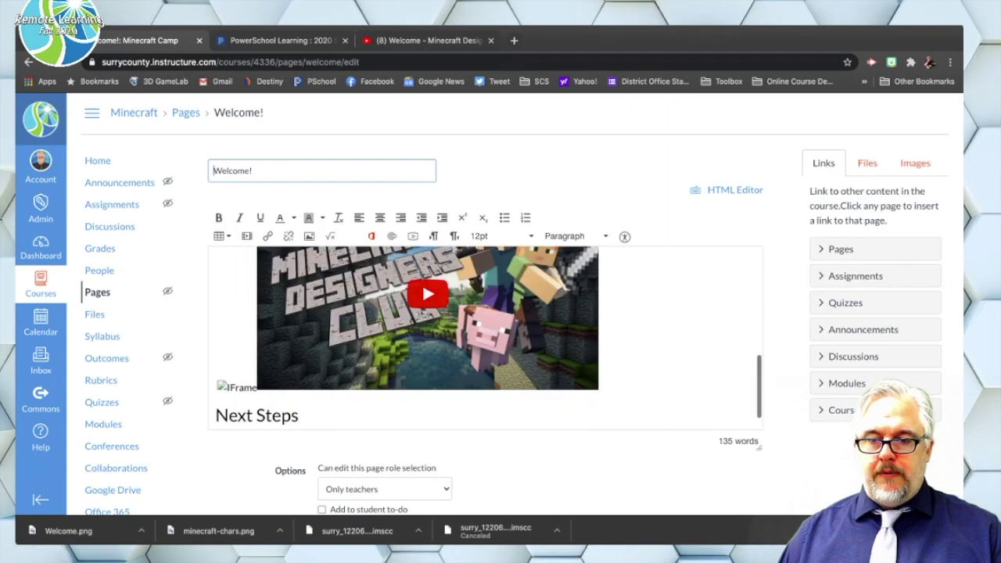
pyautogui.click(237, 387)
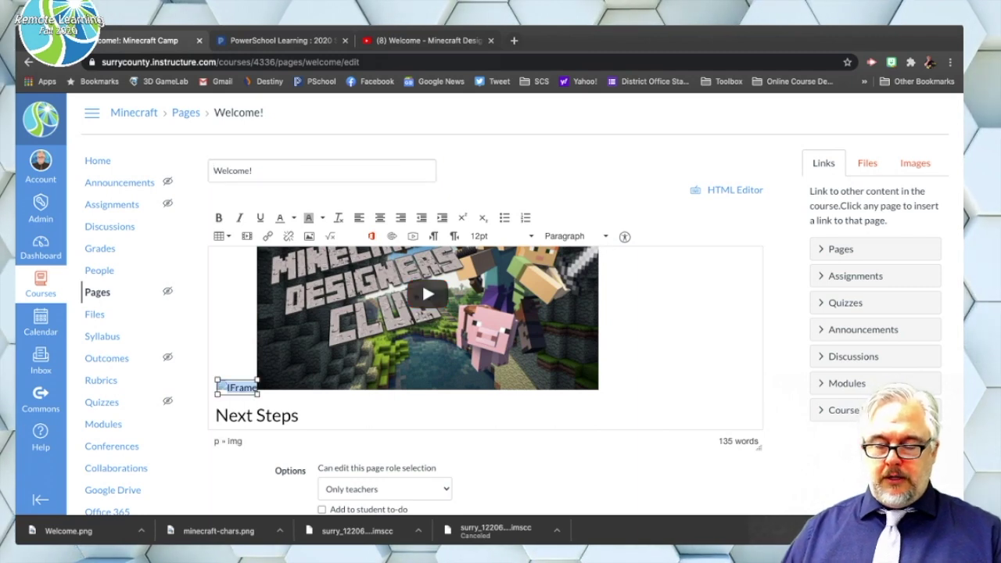
pyautogui.press('Delete')
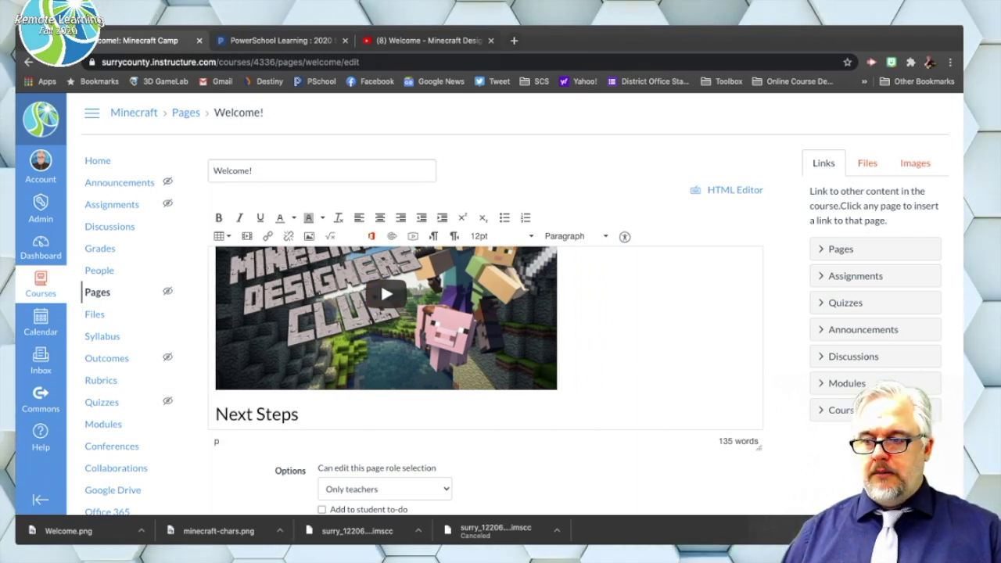
pyautogui.scroll(-4, 484, 336)
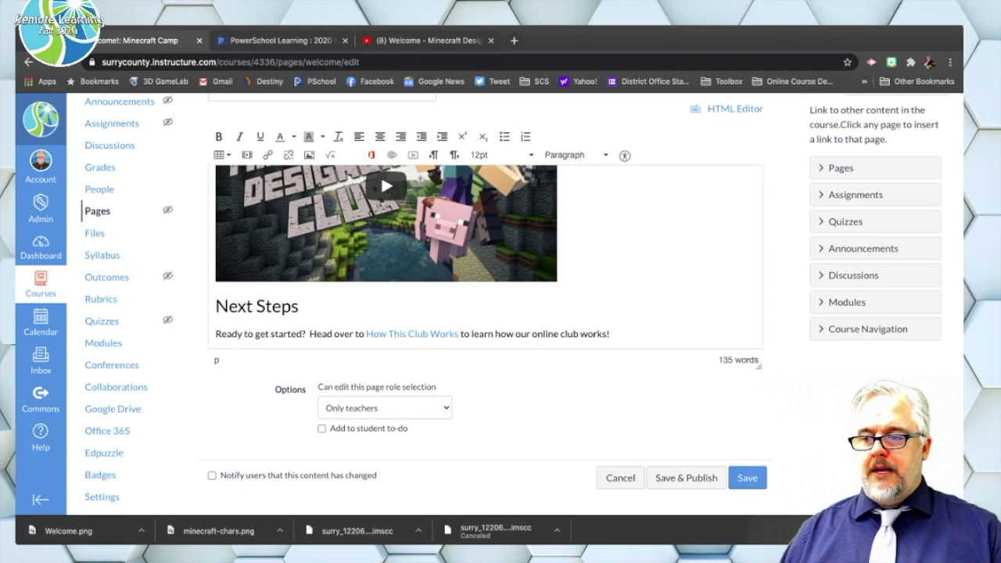
pyautogui.click(748, 478)
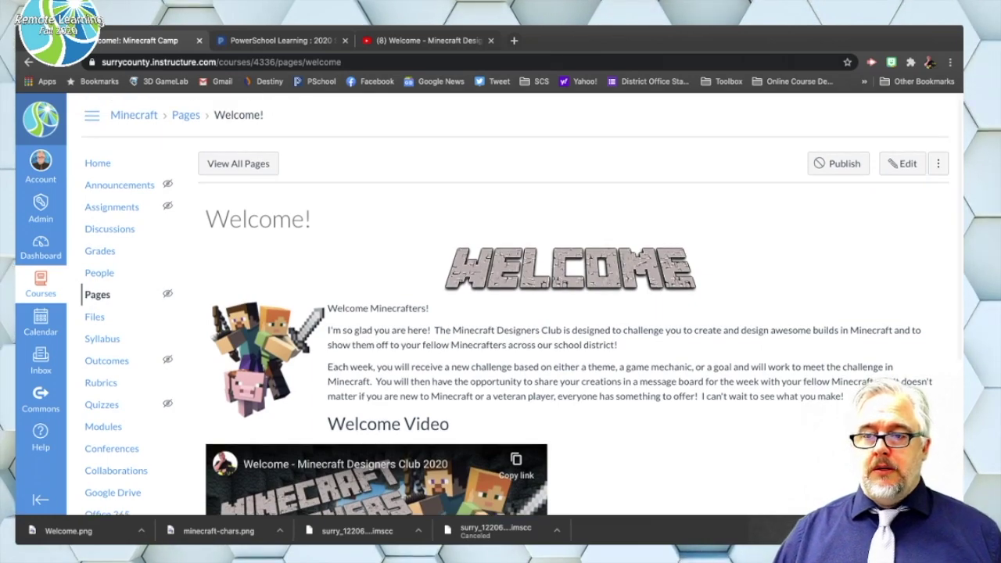
# Switch to PowerSchool Learning and review the original Welcome page's layout for comparison with the Canvas version
pyautogui.click(282, 40)
pyautogui.scroll(-5, 501, 297)
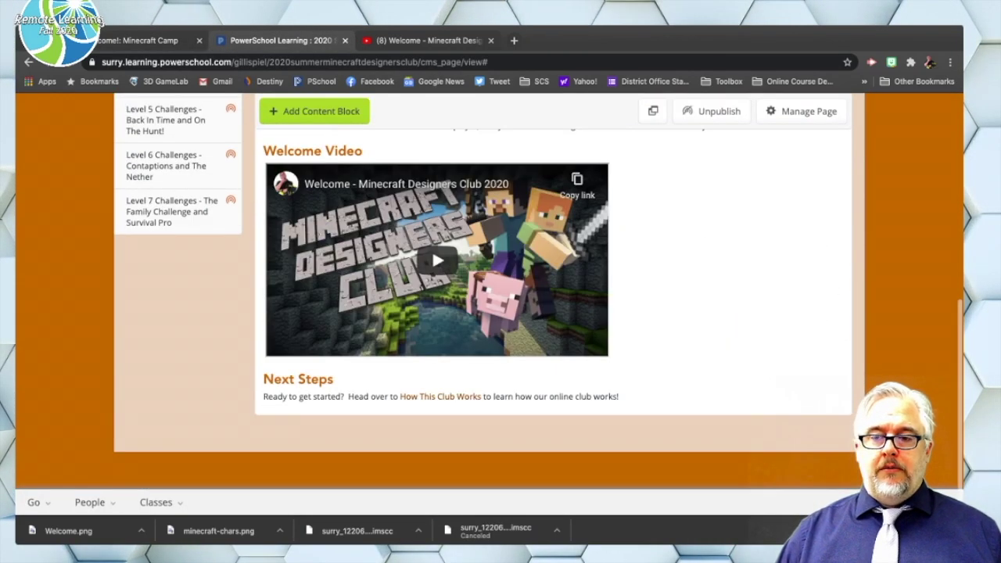
pyautogui.scroll(5, 501, 289)
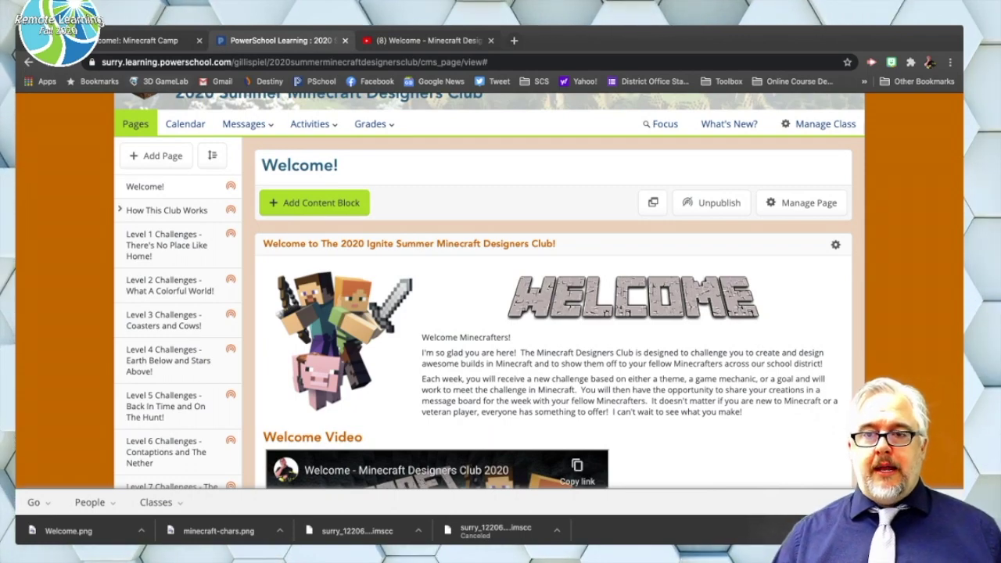
# Back in the Canvas page editor, delete the "Next Steps" heading and its paragraph below the video, and save the Welcome page without publishing it
pyautogui.click(138, 40)
pyautogui.scroll(-4, 407, 242)
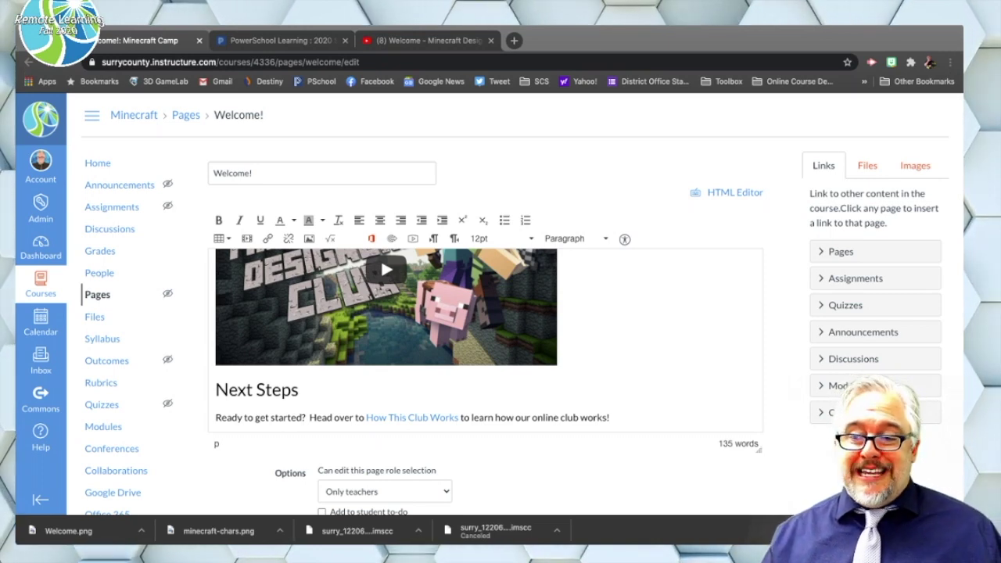
pyautogui.moveTo(610, 418); pyautogui.dragTo(216, 390)
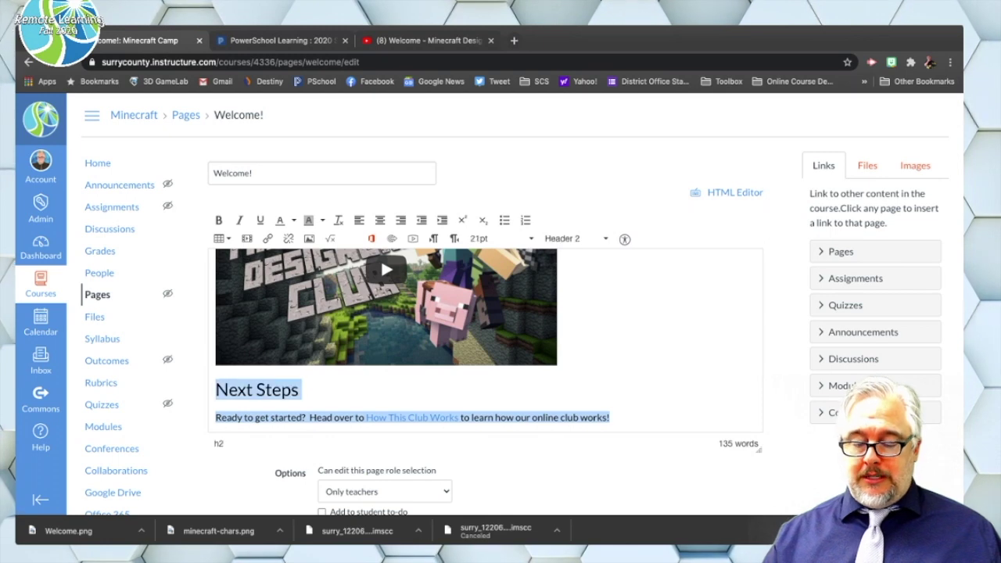
pyautogui.press('BackSpace')
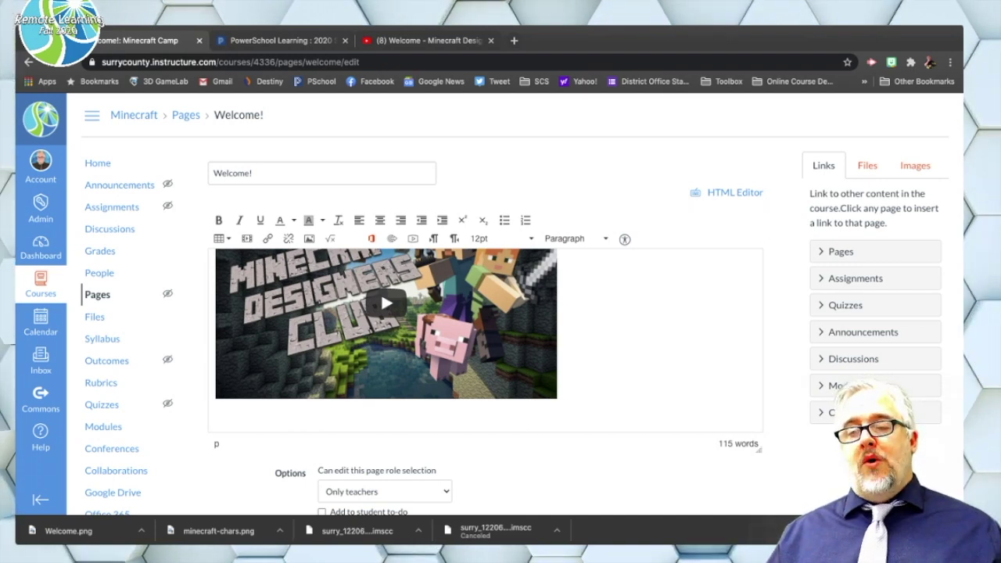
pyautogui.scroll(-2, 501, 313)
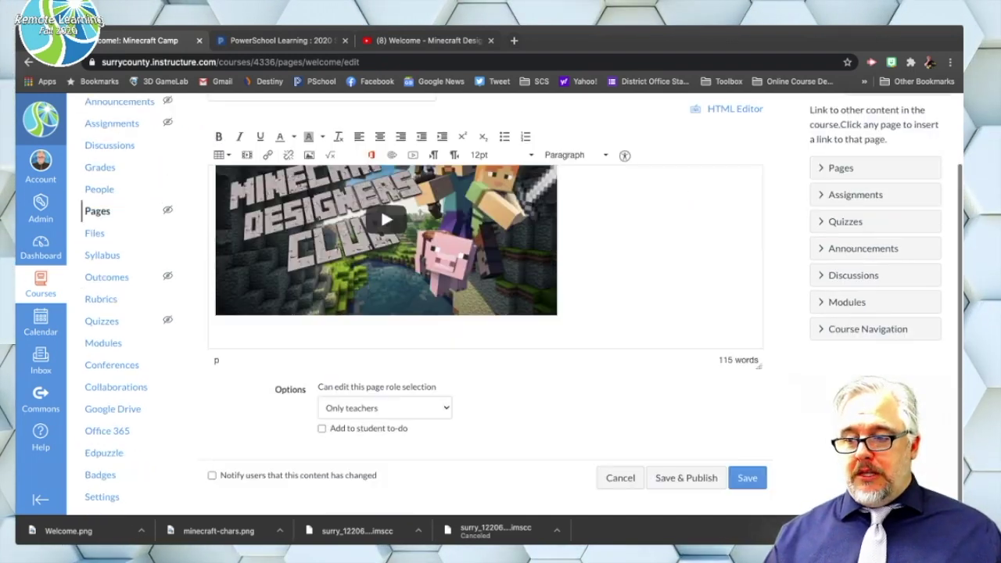
pyautogui.click(747, 477)
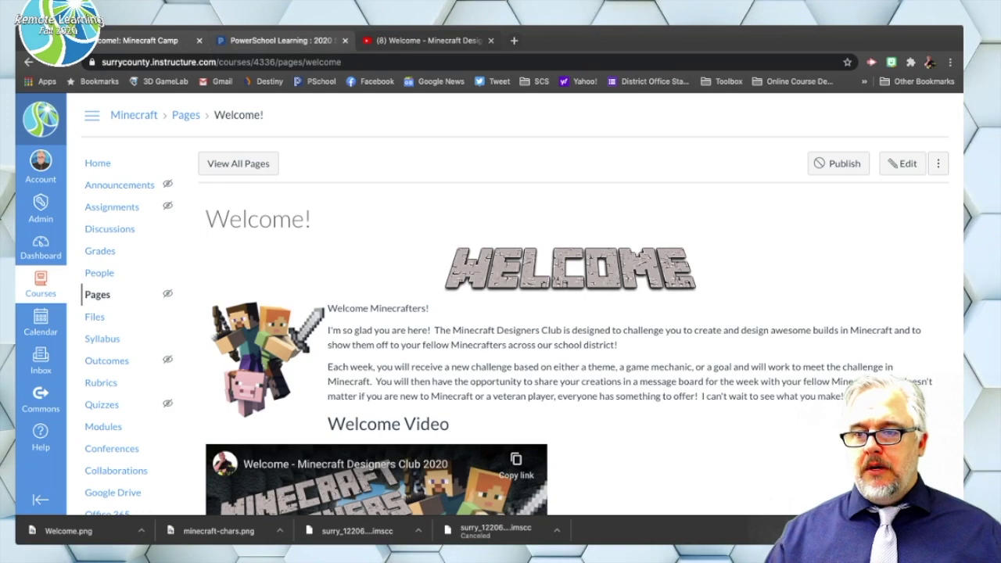
# Compare the original Welcome page in PowerSchool Learning with the rebuilt Canvas version, ending on the Canvas page
pyautogui.click(281, 40)
pyautogui.scroll(-2, 554, 313)
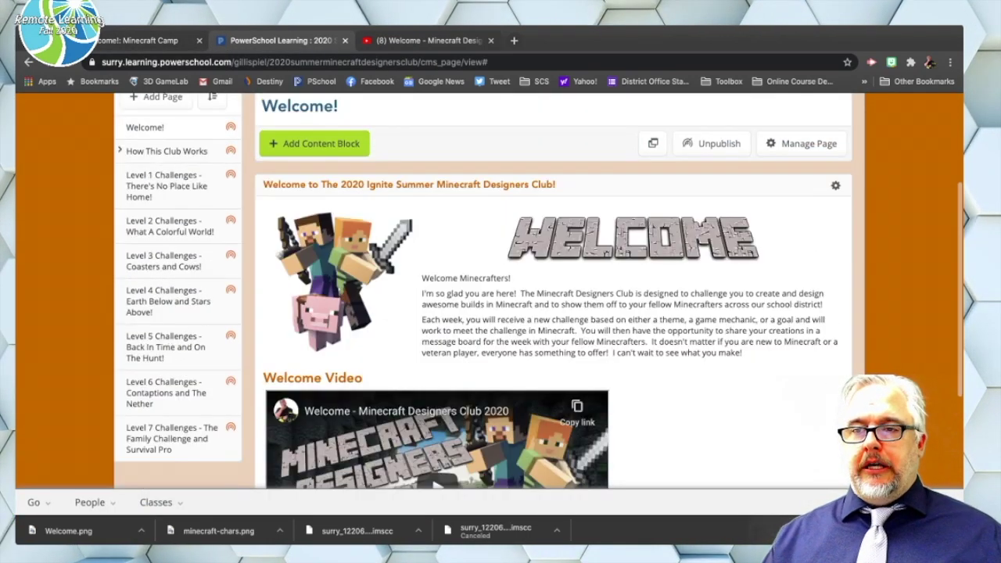
pyautogui.hotkey('ctrl', 'shift', 'Tab')
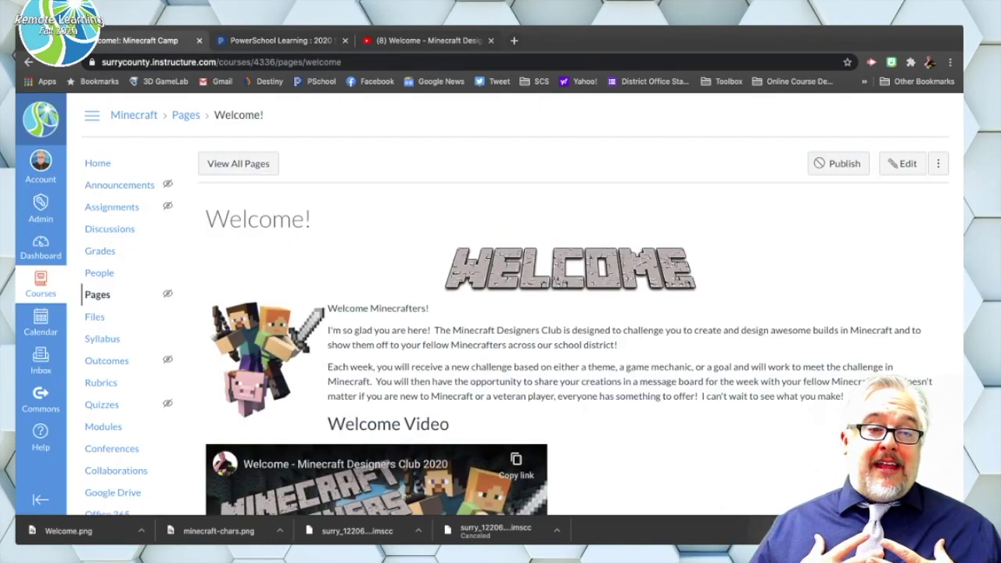